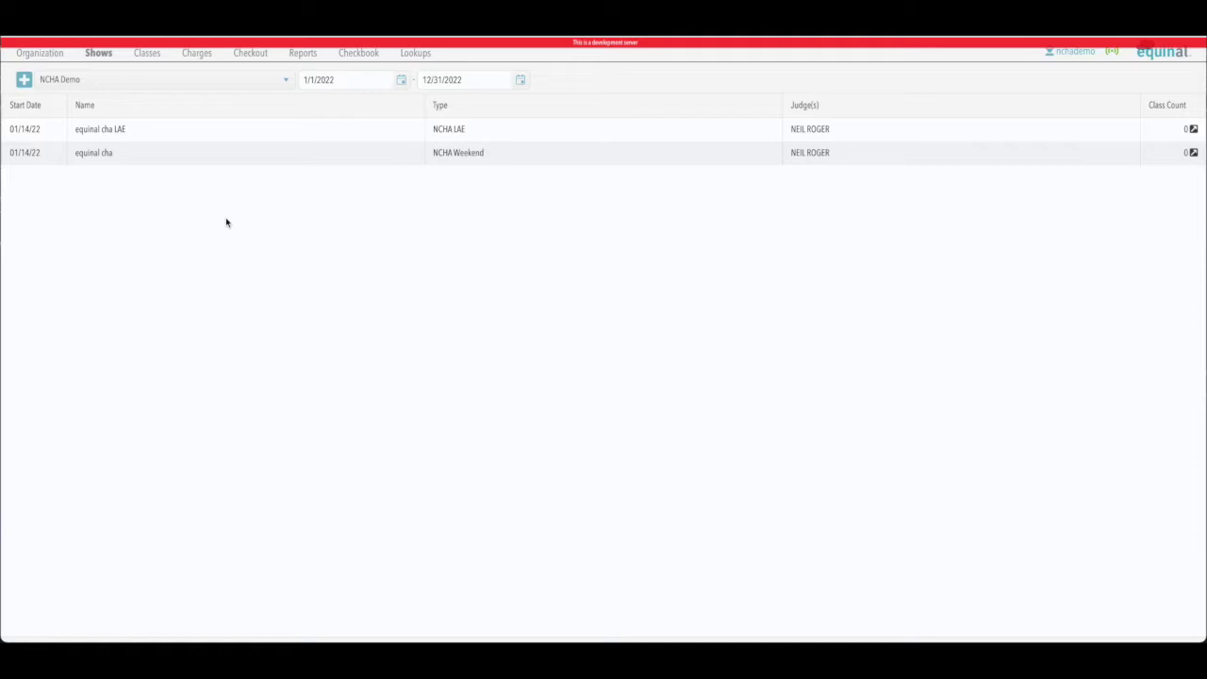
Step: Refresh the shows list and look at the organization list without changing it
{"action": "left_click", "coordinate": [99, 54]}
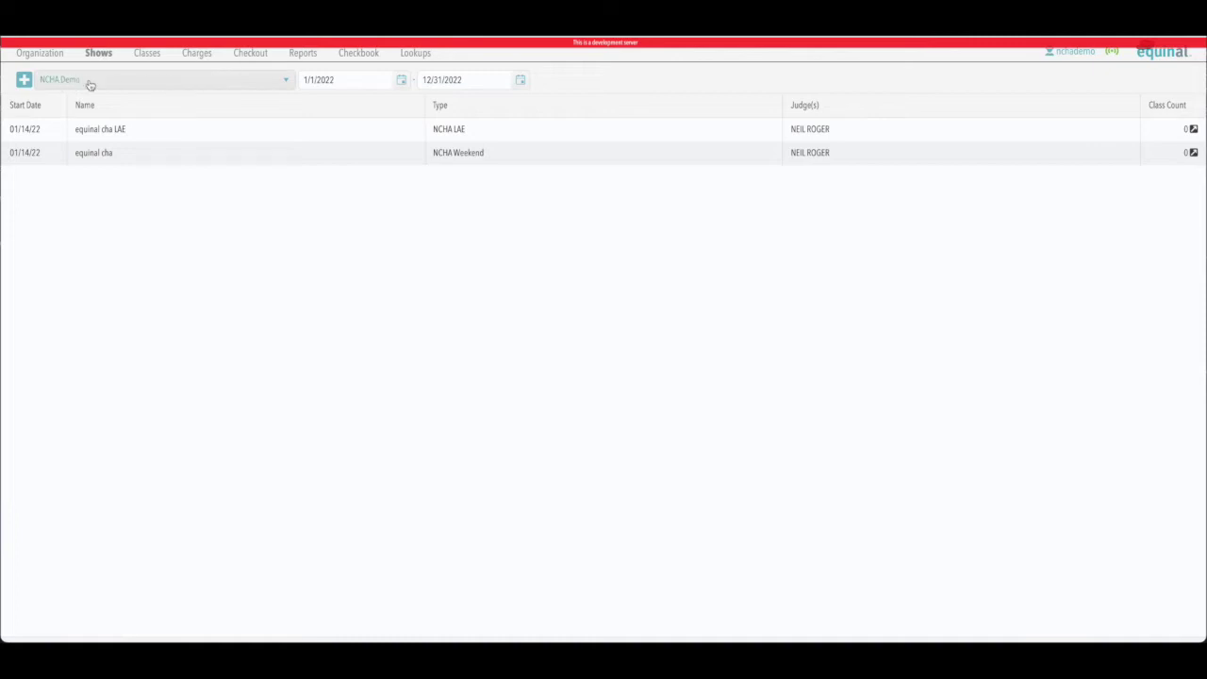
{"action": "left_click", "coordinate": [103, 81]}
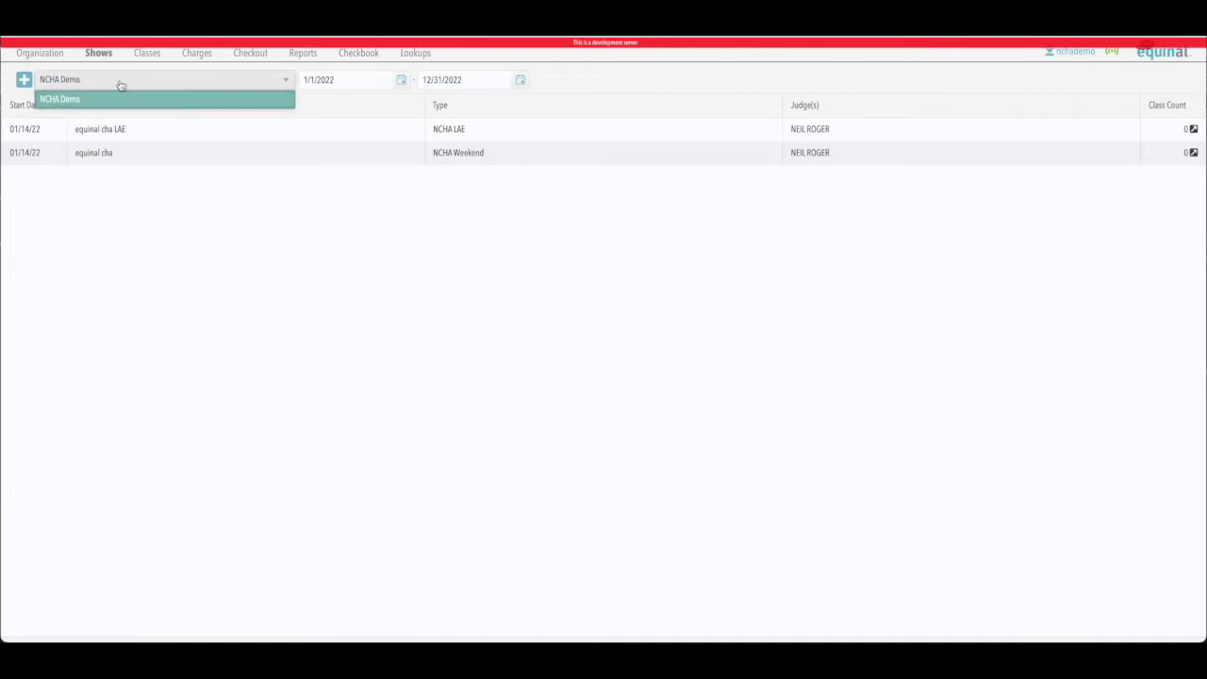
{"action": "left_click", "coordinate": [120, 86]}
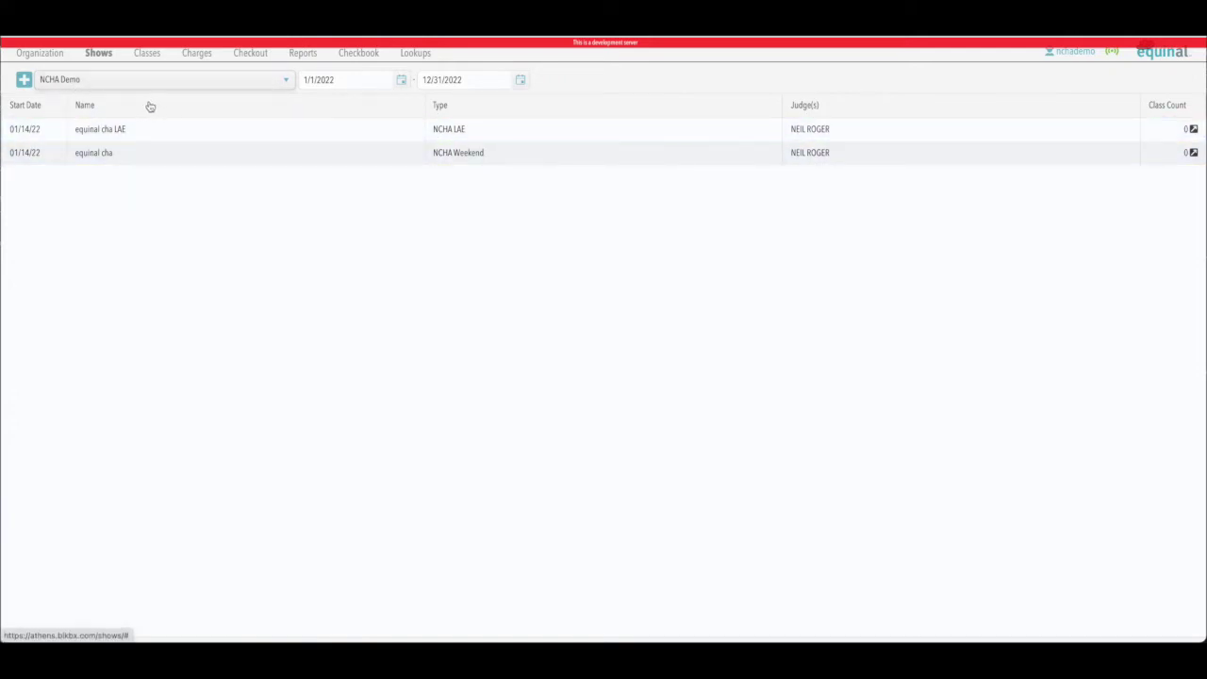
Step: Create the show 'equinal cha LAE' dated 1/14/2022 with the searched judge assigned
{"action": "left_click", "coordinate": [24, 81]}
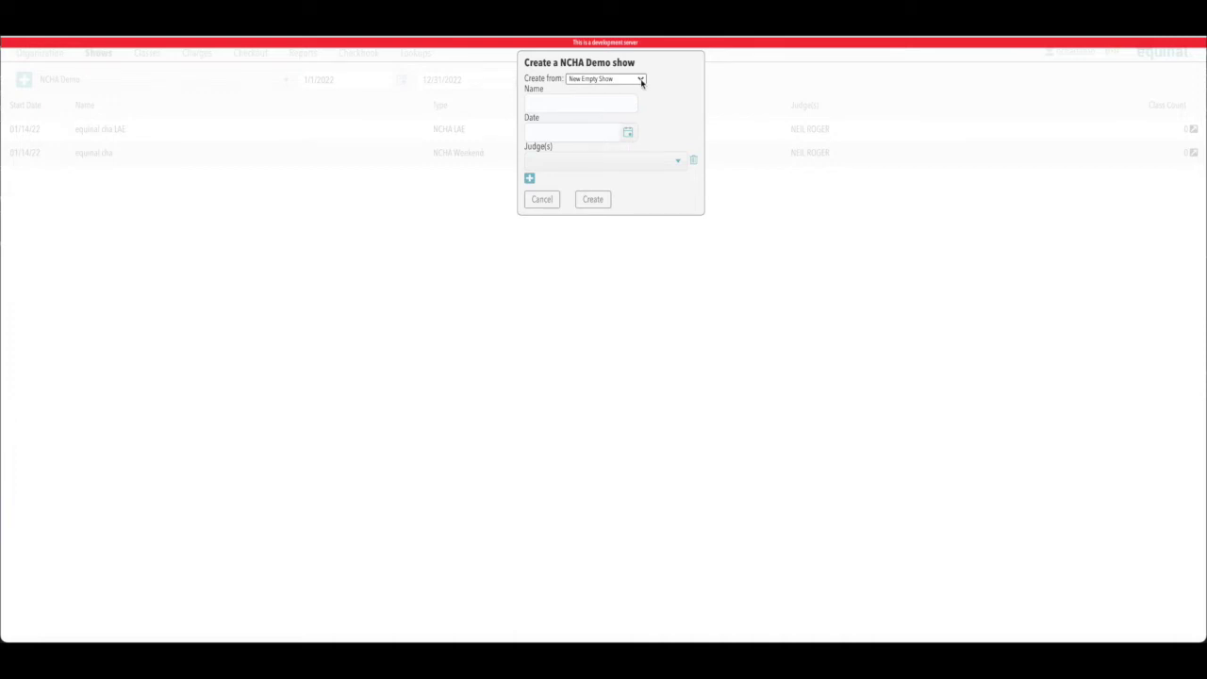
{"action": "left_click", "coordinate": [547, 106]}
{"action": "type", "text": "equinal cha LAE"}
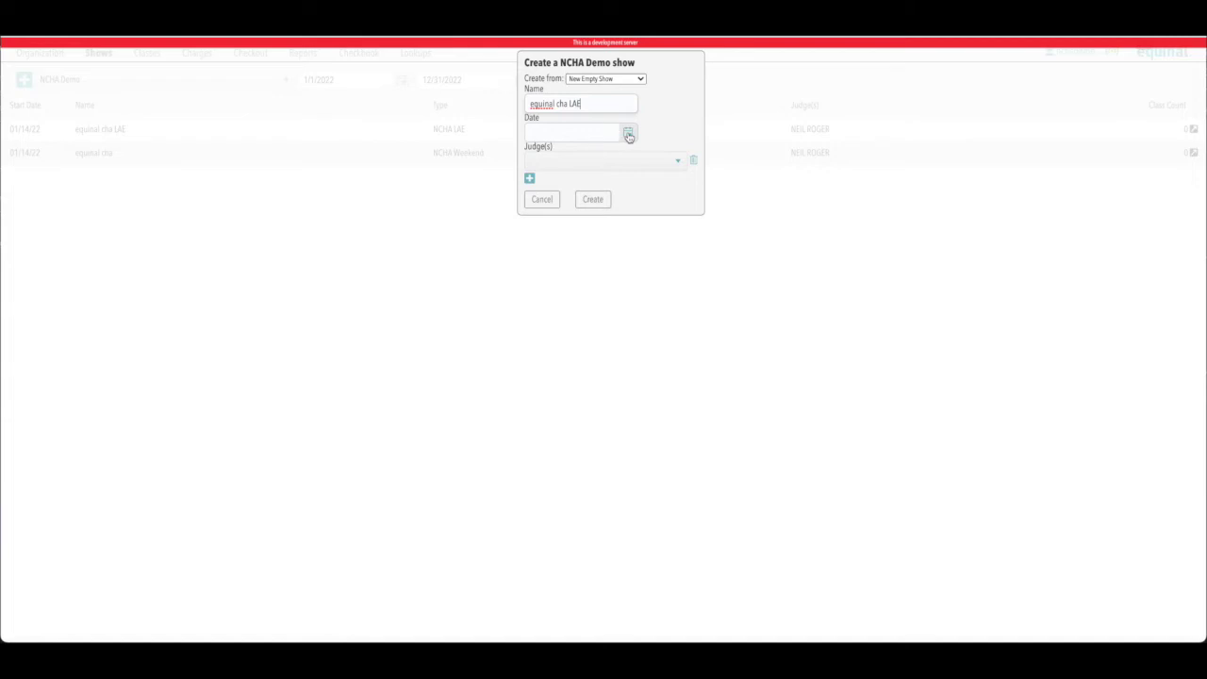
{"action": "left_click", "coordinate": [628, 134]}
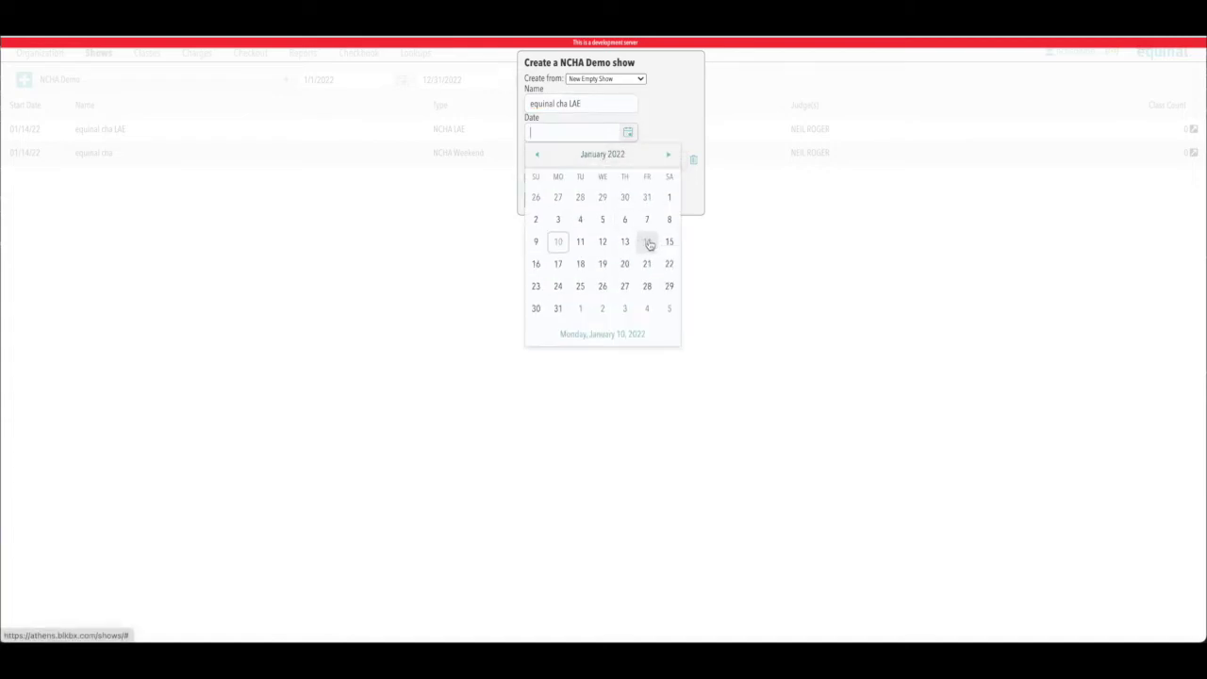
{"action": "left_click", "coordinate": [647, 241]}
{"action": "left_click", "coordinate": [598, 161]}
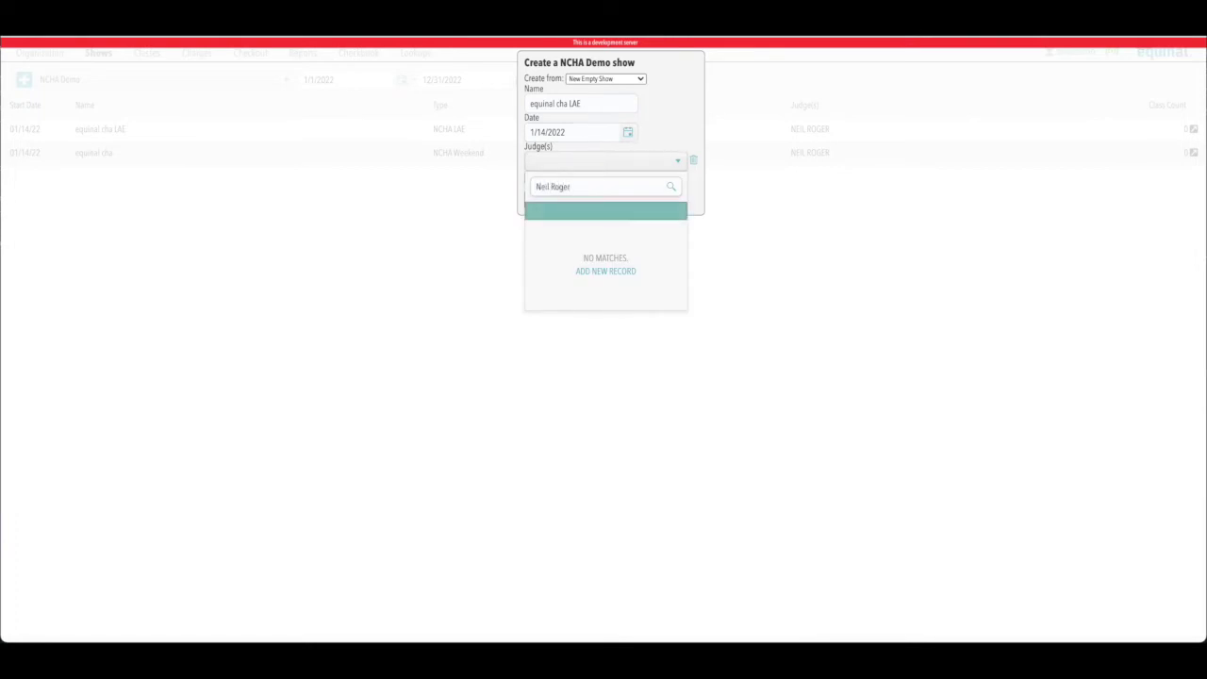
{"action": "left_click", "coordinate": [580, 234]}
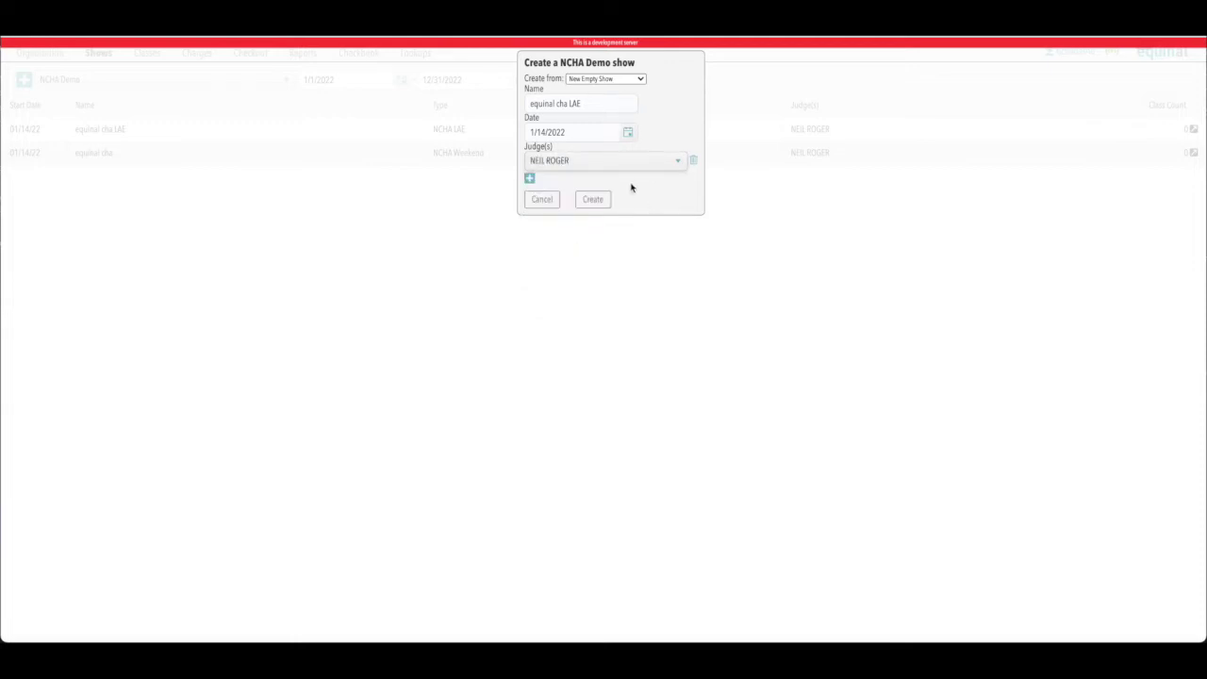
{"action": "left_click", "coordinate": [592, 199]}
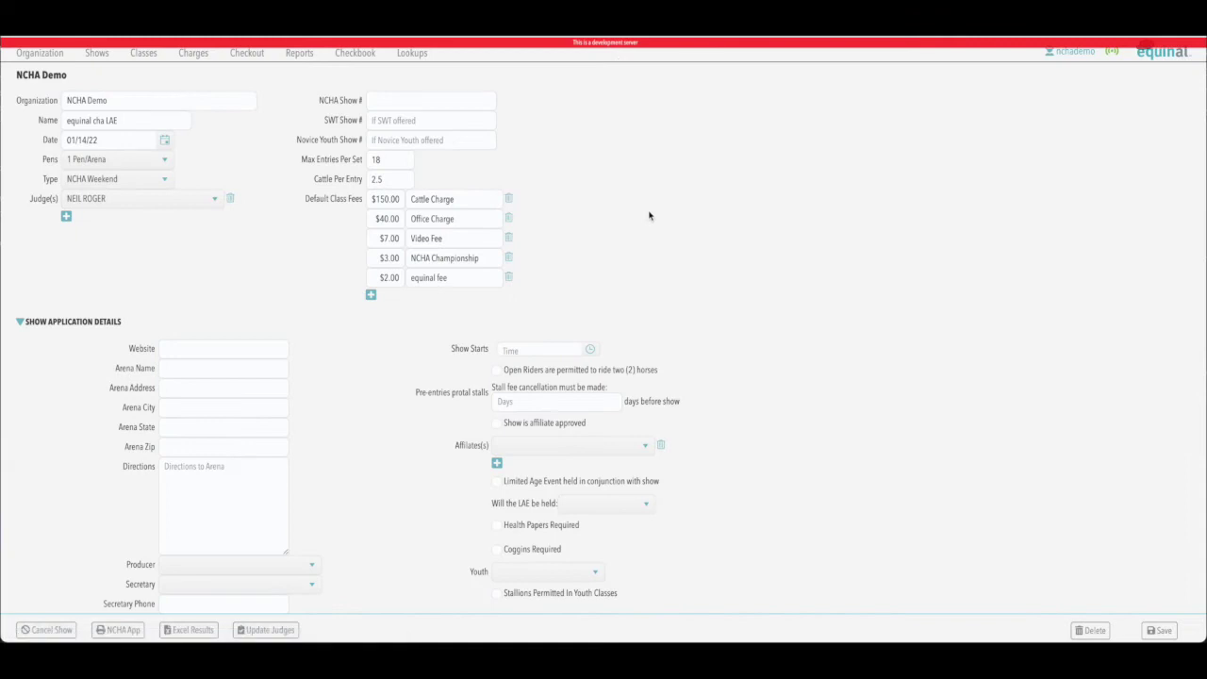
Step: Switch the show type to NCHA LAE, then back to NCHA Weekend
{"action": "scroll", "coordinate": [987, 350], "scroll_direction": "down", "scroll_amount": 1}
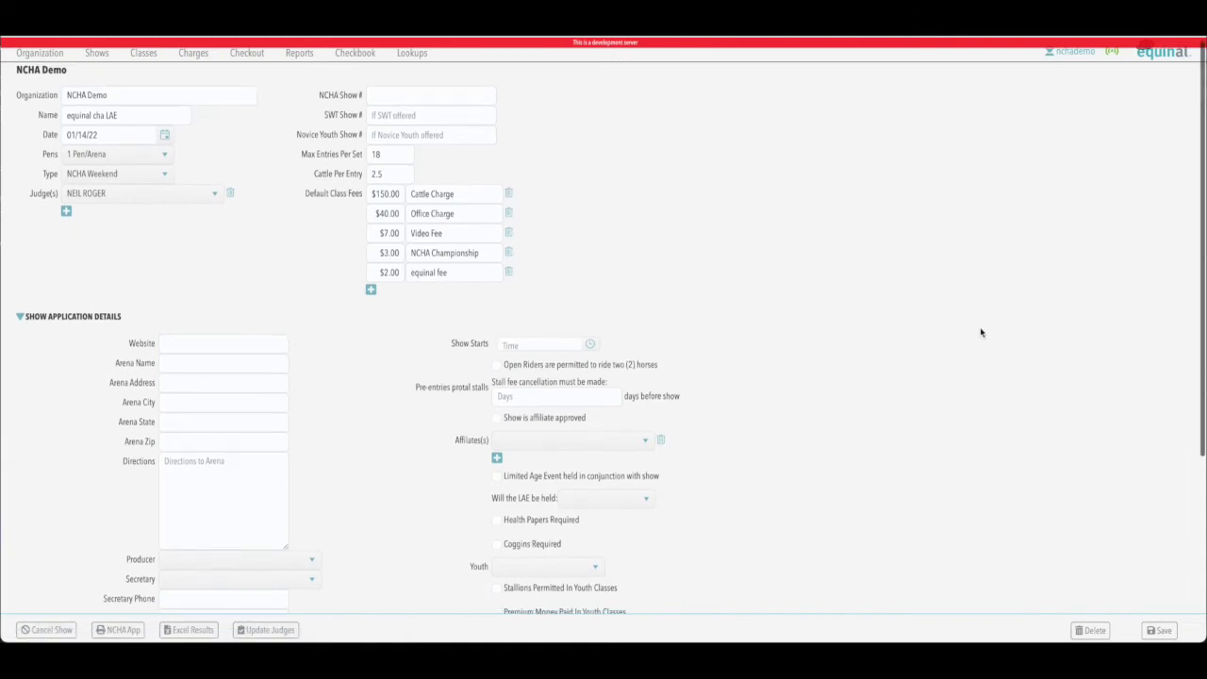
{"action": "scroll", "coordinate": [917, 289], "scroll_direction": "down", "scroll_amount": 3}
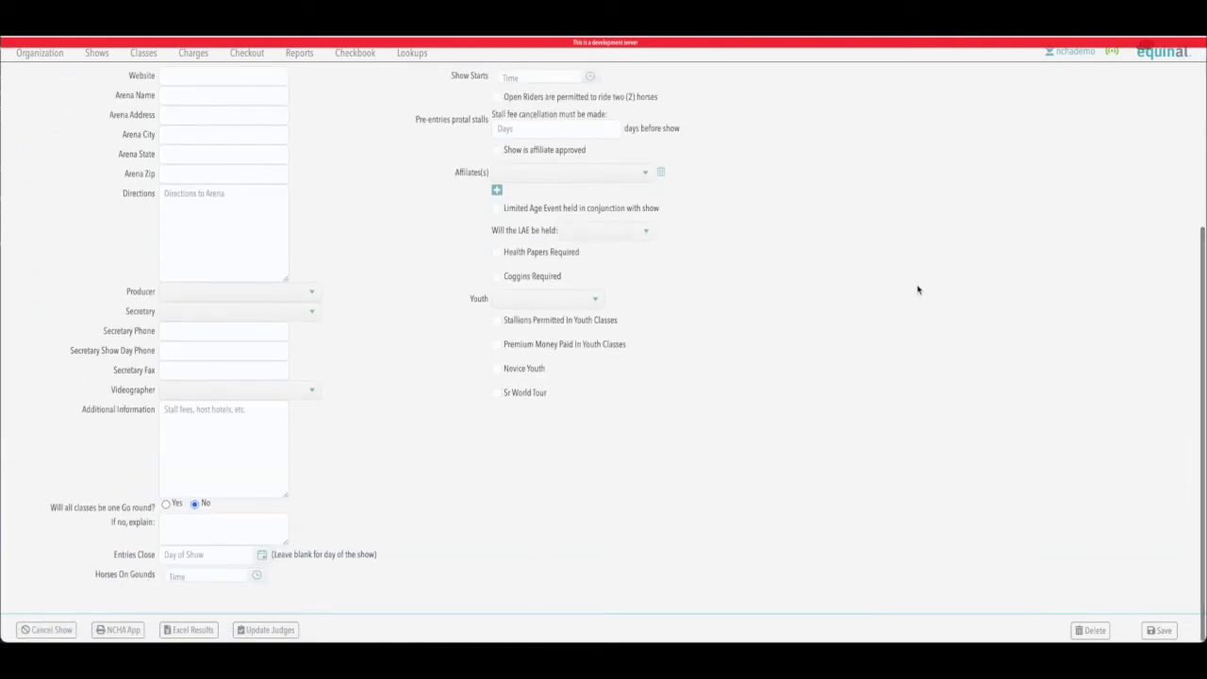
{"action": "scroll", "coordinate": [918, 290], "scroll_direction": "up", "scroll_amount": 3}
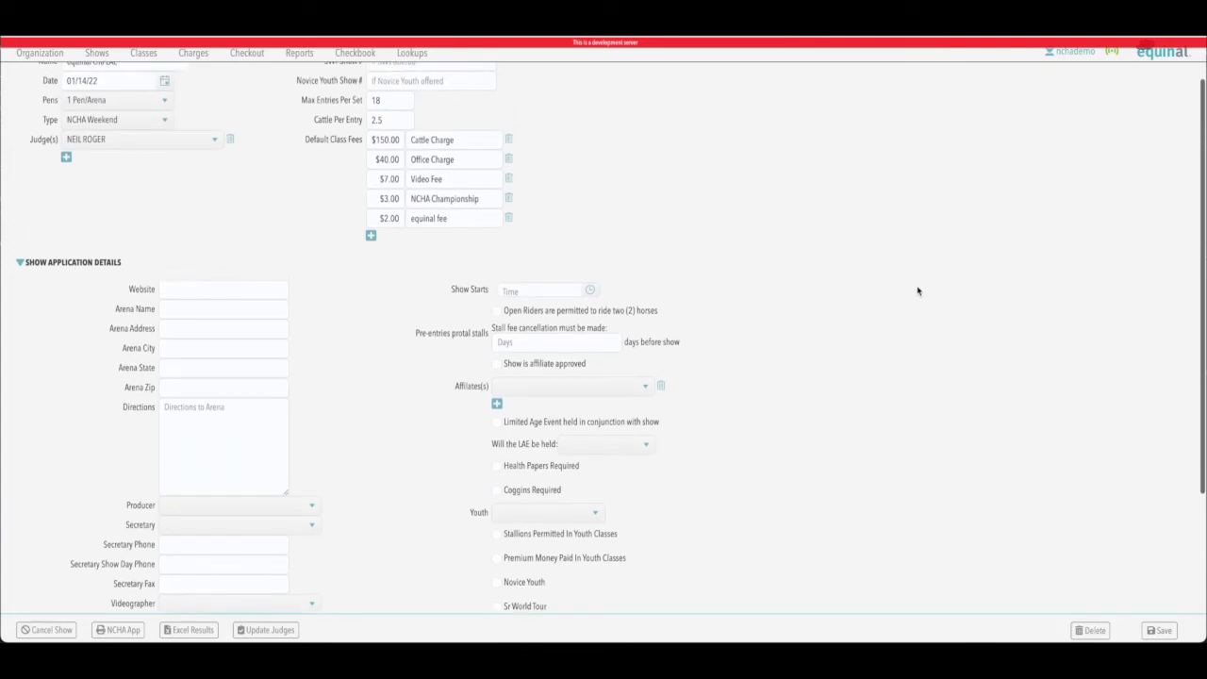
{"action": "scroll", "coordinate": [918, 290], "scroll_direction": "up", "scroll_amount": 1}
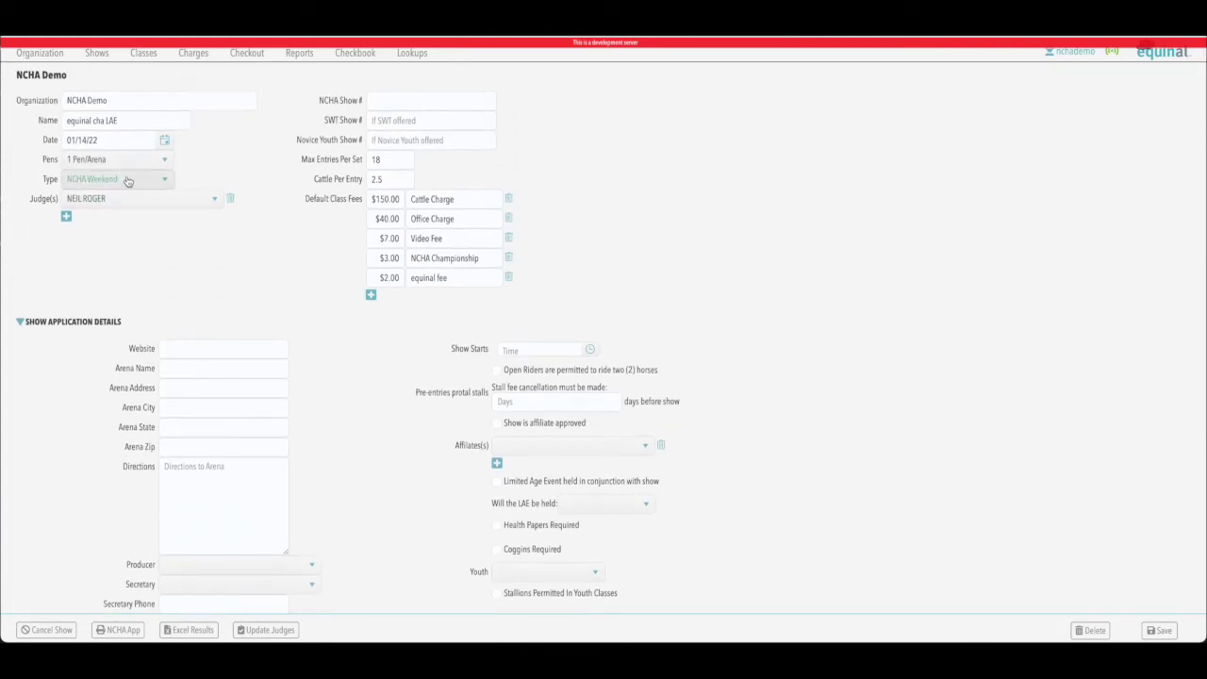
{"action": "left_click", "coordinate": [162, 180]}
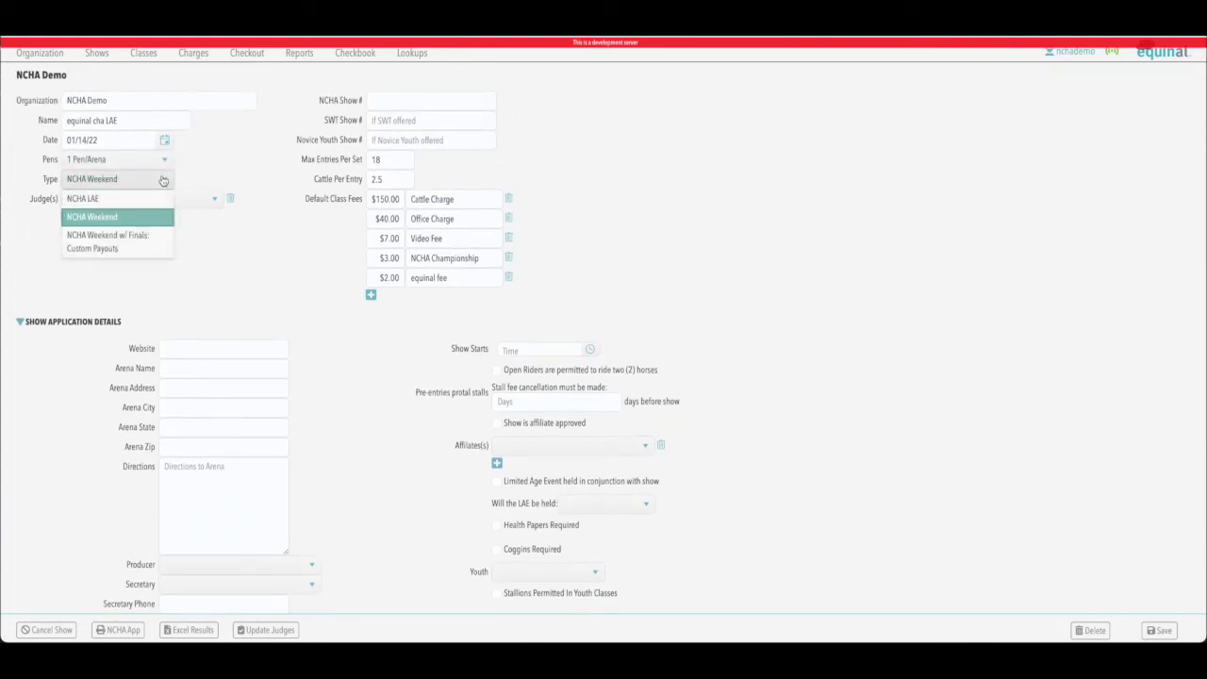
{"action": "left_click", "coordinate": [146, 199]}
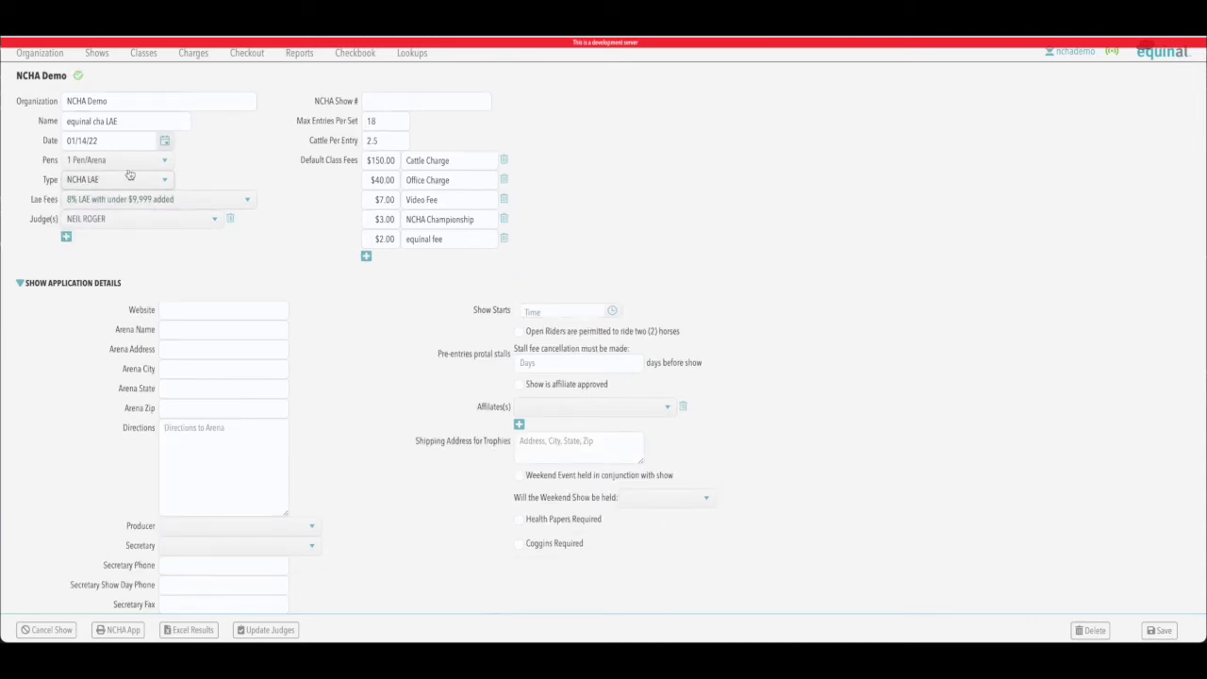
{"action": "left_click", "coordinate": [150, 180]}
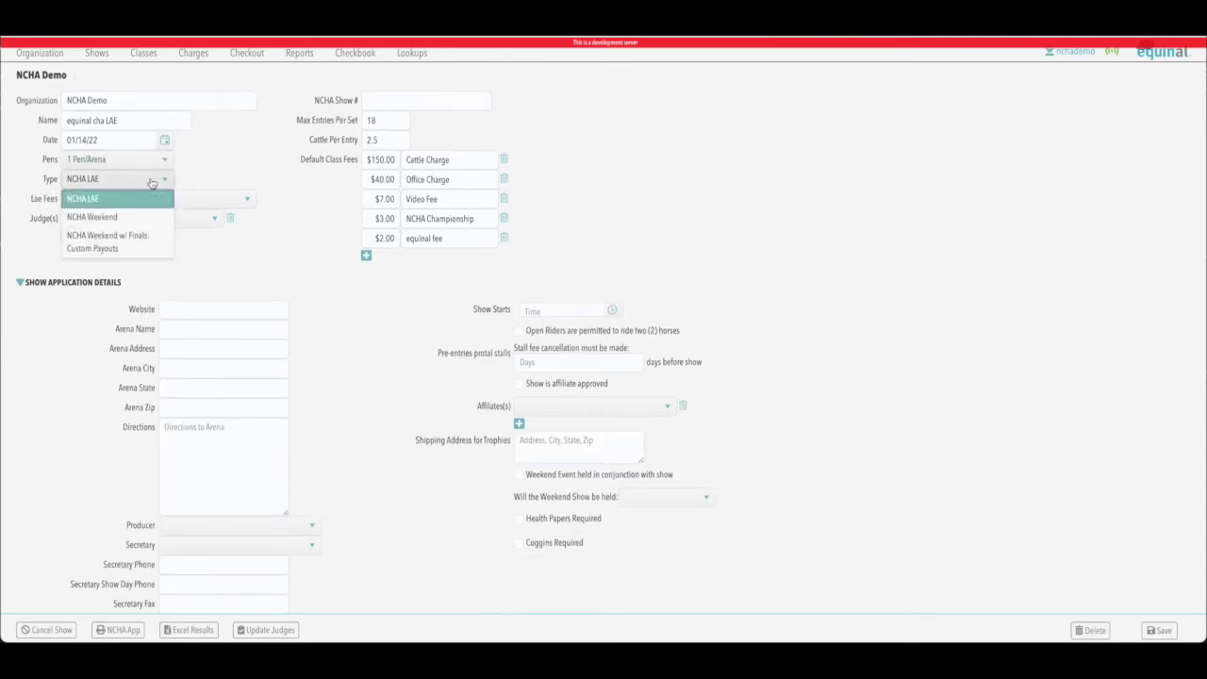
{"action": "left_click", "coordinate": [121, 218]}
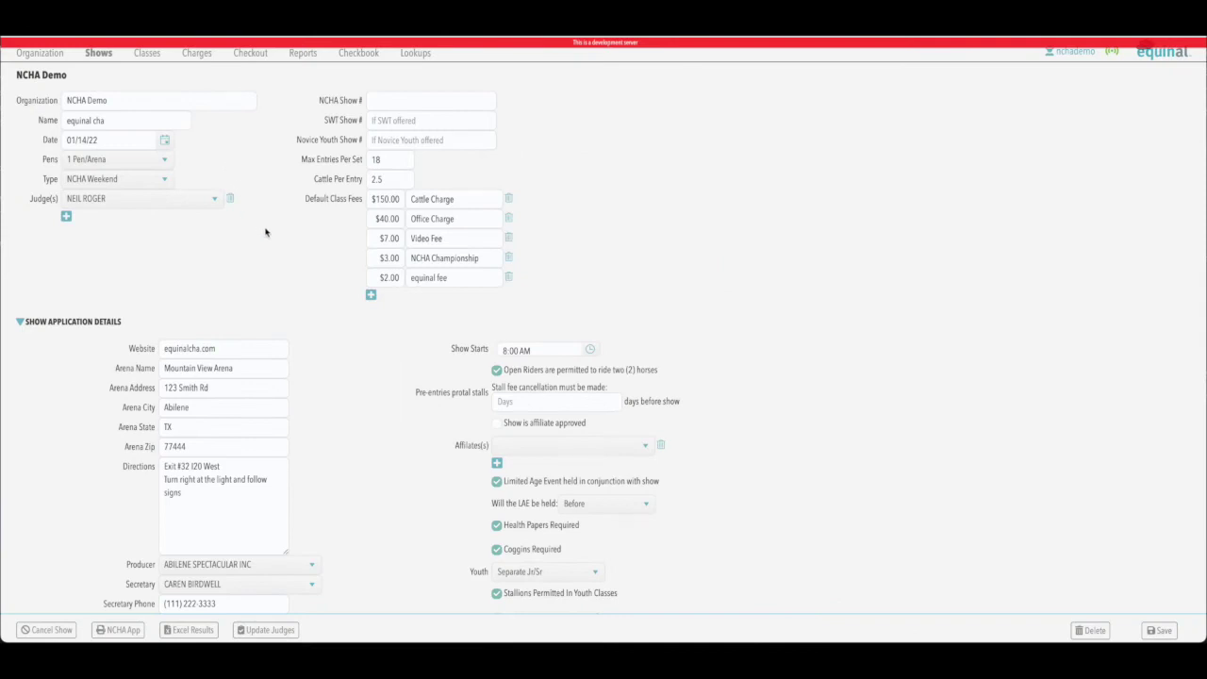
{"action": "scroll", "coordinate": [267, 234], "scroll_direction": "down", "scroll_amount": 2}
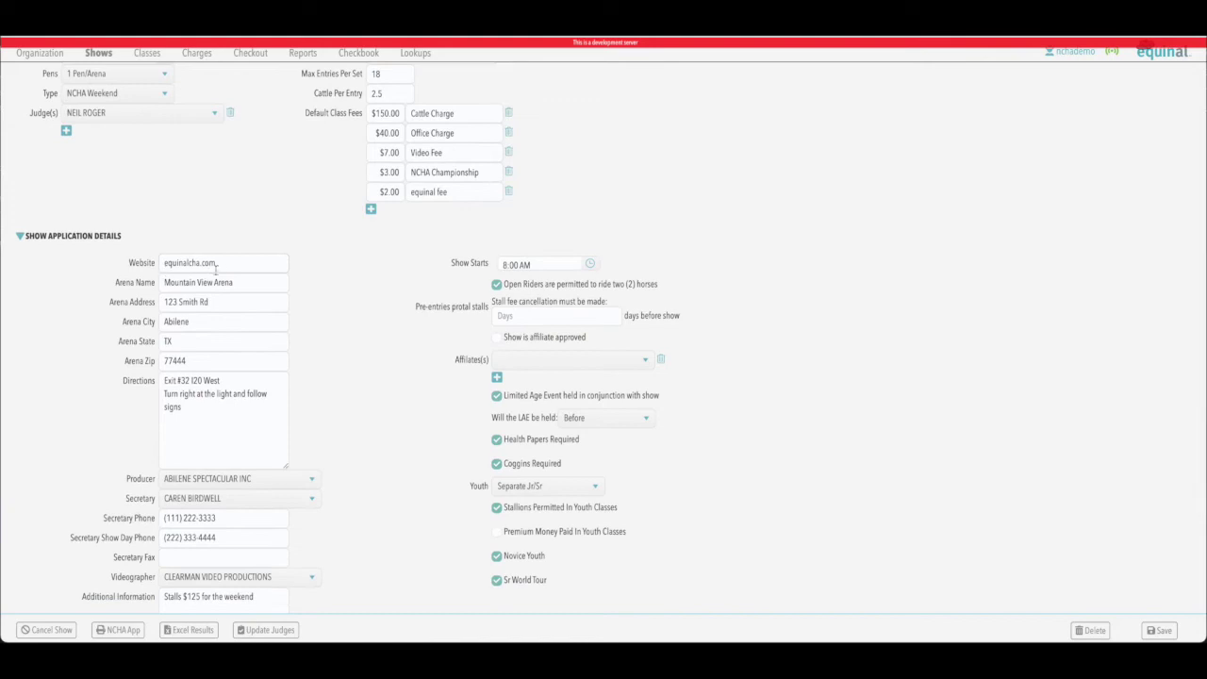
{"action": "scroll", "coordinate": [287, 276], "scroll_direction": "down", "scroll_amount": 1}
{"action": "scroll", "coordinate": [287, 277], "scroll_direction": "down", "scroll_amount": 2}
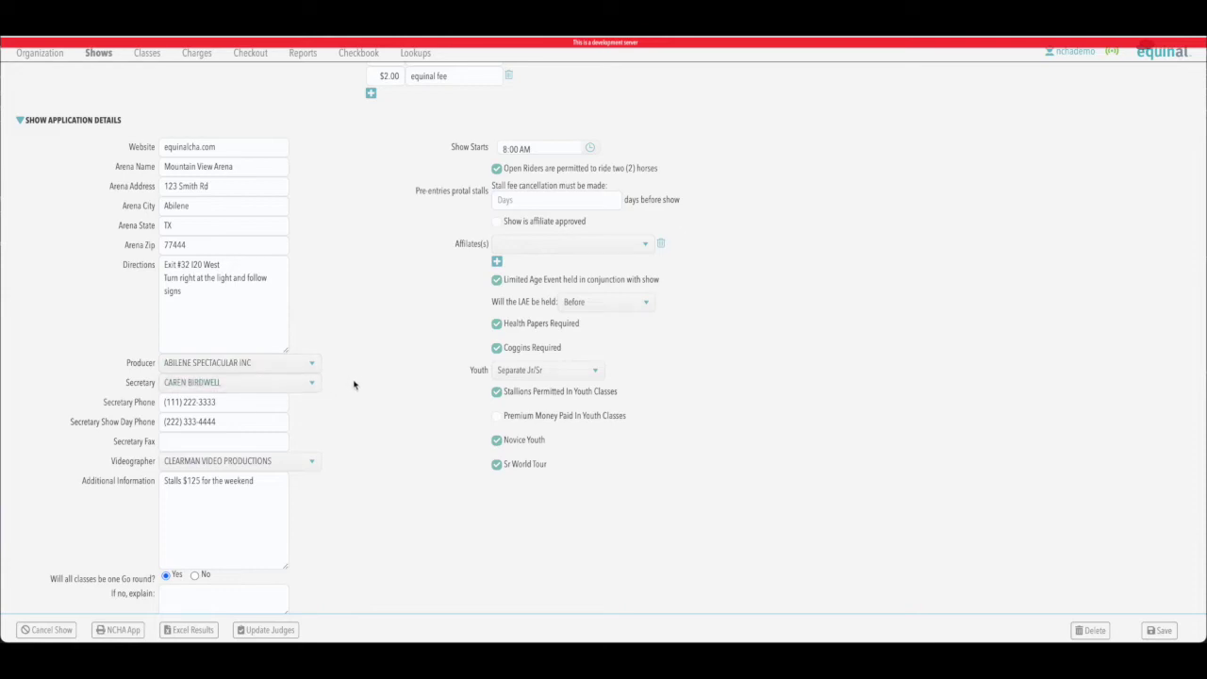
{"action": "scroll", "coordinate": [356, 382], "scroll_direction": "down", "scroll_amount": 2}
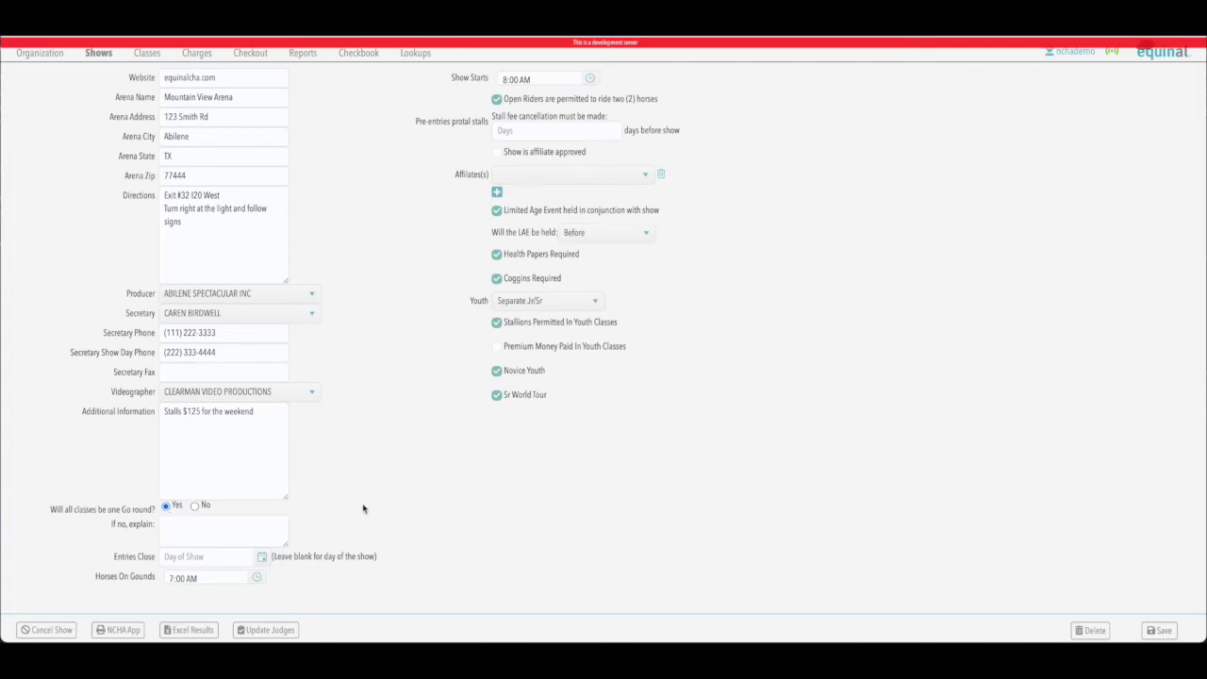
{"action": "scroll", "coordinate": [364, 508], "scroll_direction": "down", "scroll_amount": 1}
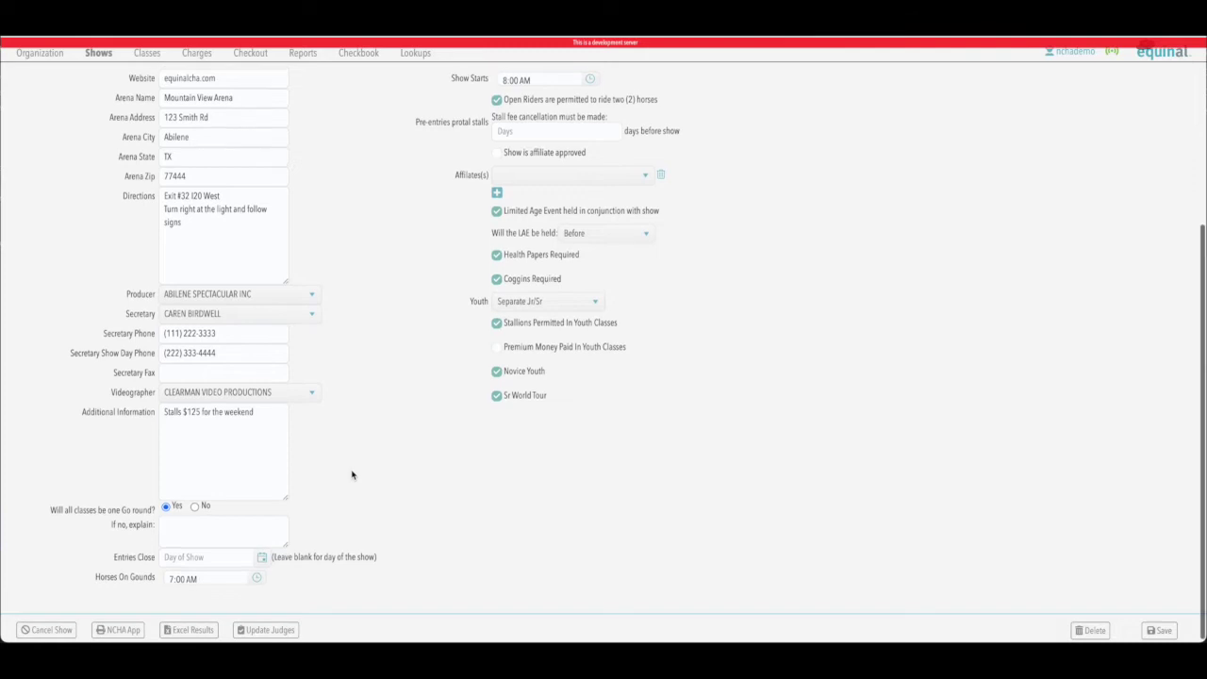
{"action": "scroll", "coordinate": [357, 457], "scroll_direction": "up", "scroll_amount": 5}
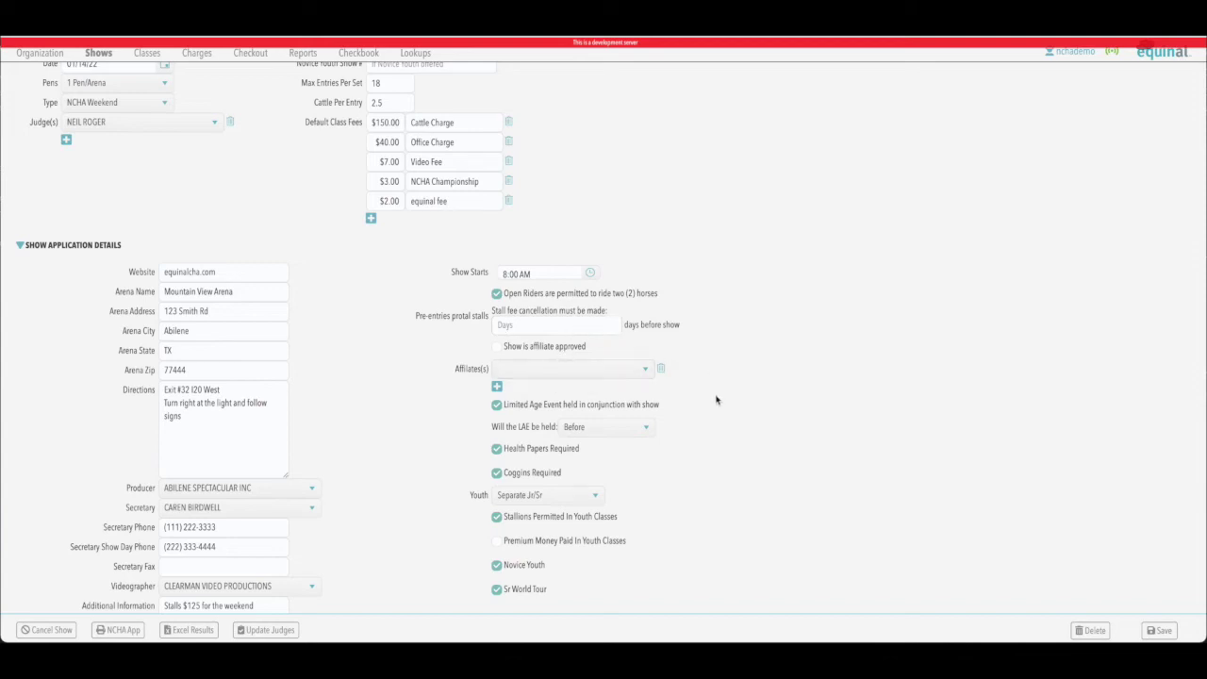
{"action": "scroll", "coordinate": [716, 400], "scroll_direction": "down", "scroll_amount": 1}
Step: Re-tick Limited Age Event, keeping LAE held Before and youth as Separate Jr/Sr
{"action": "left_click", "coordinate": [498, 345]}
{"action": "left_click", "coordinate": [499, 346]}
{"action": "left_click", "coordinate": [646, 368]}
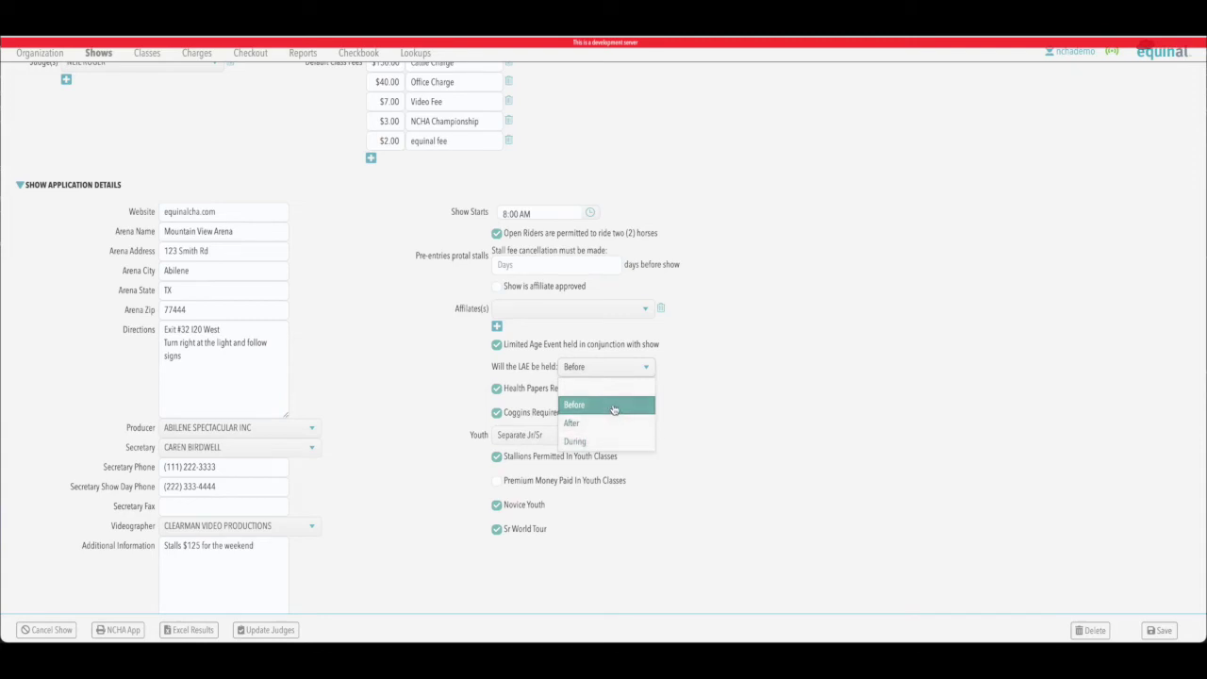
{"action": "left_click", "coordinate": [613, 407]}
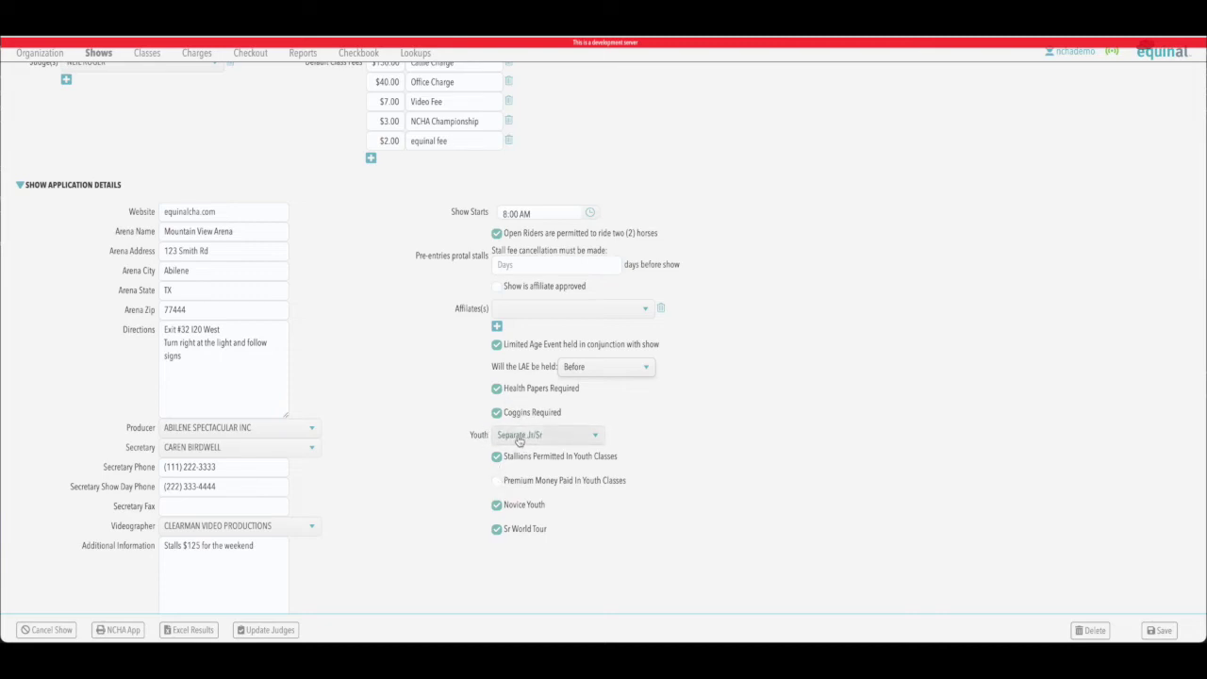
{"action": "left_click", "coordinate": [593, 435]}
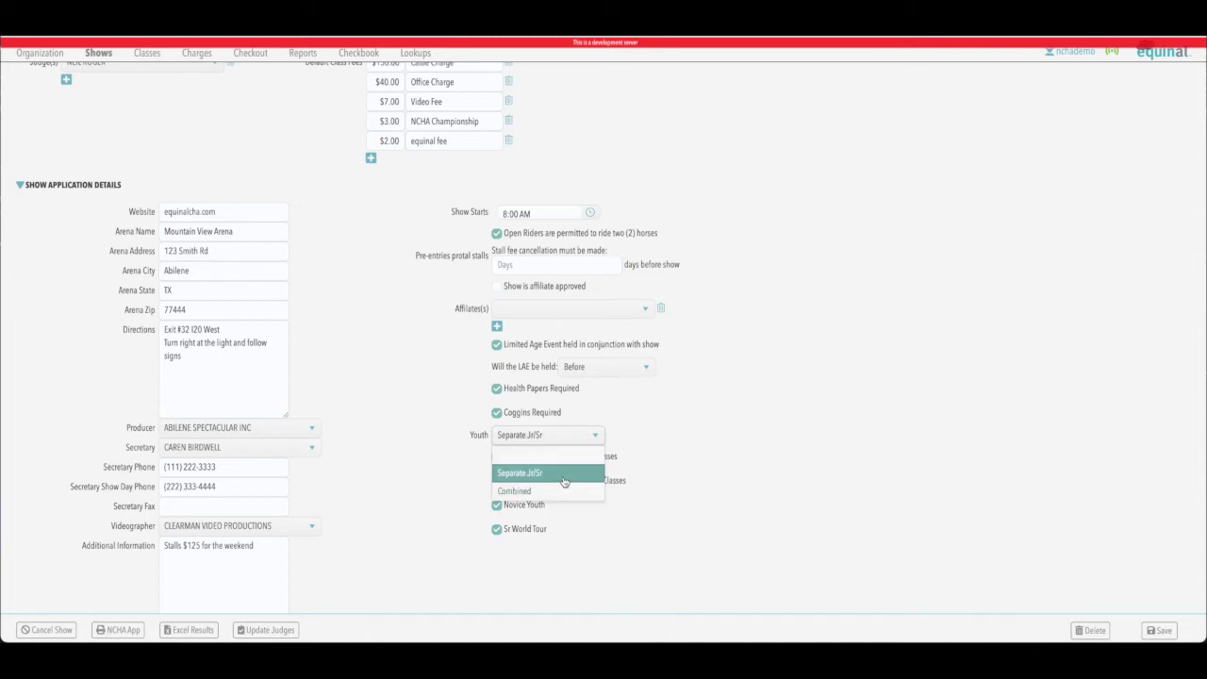
{"action": "left_click", "coordinate": [653, 434]}
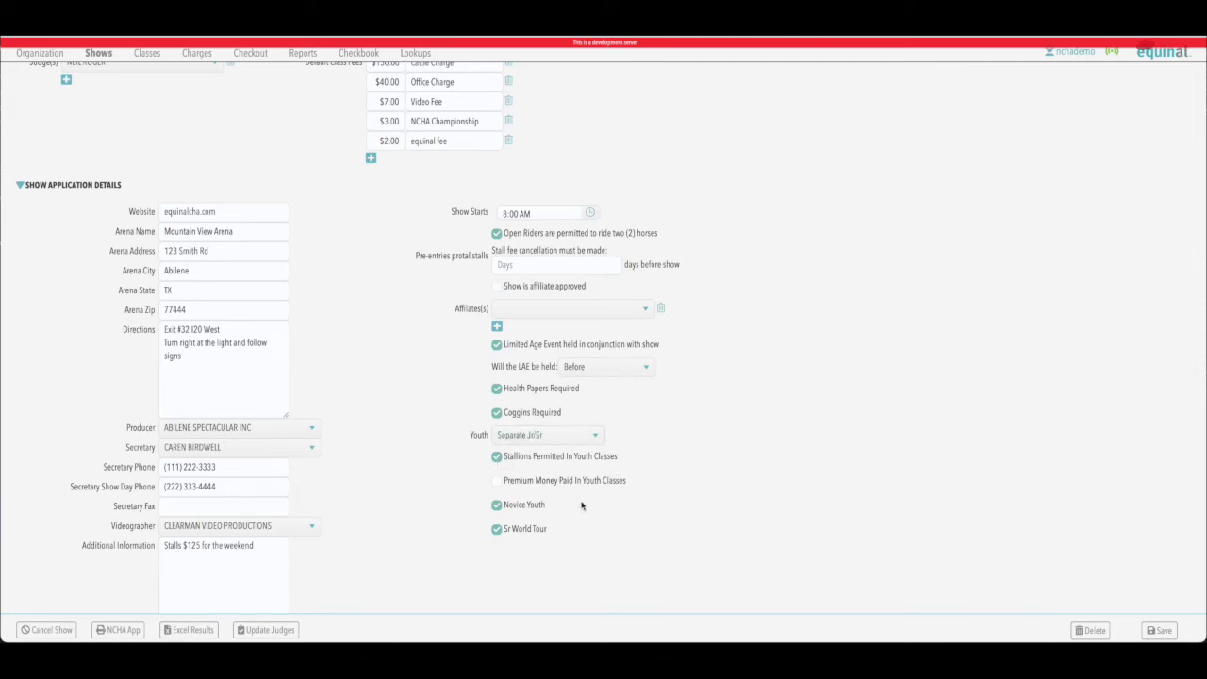
Step: Untick and re-tick Novice Youth and Sr World Tour, leaving both enabled
{"action": "left_click", "coordinate": [497, 506]}
{"action": "left_click", "coordinate": [497, 529]}
{"action": "left_click", "coordinate": [499, 507]}
{"action": "left_click", "coordinate": [499, 529]}
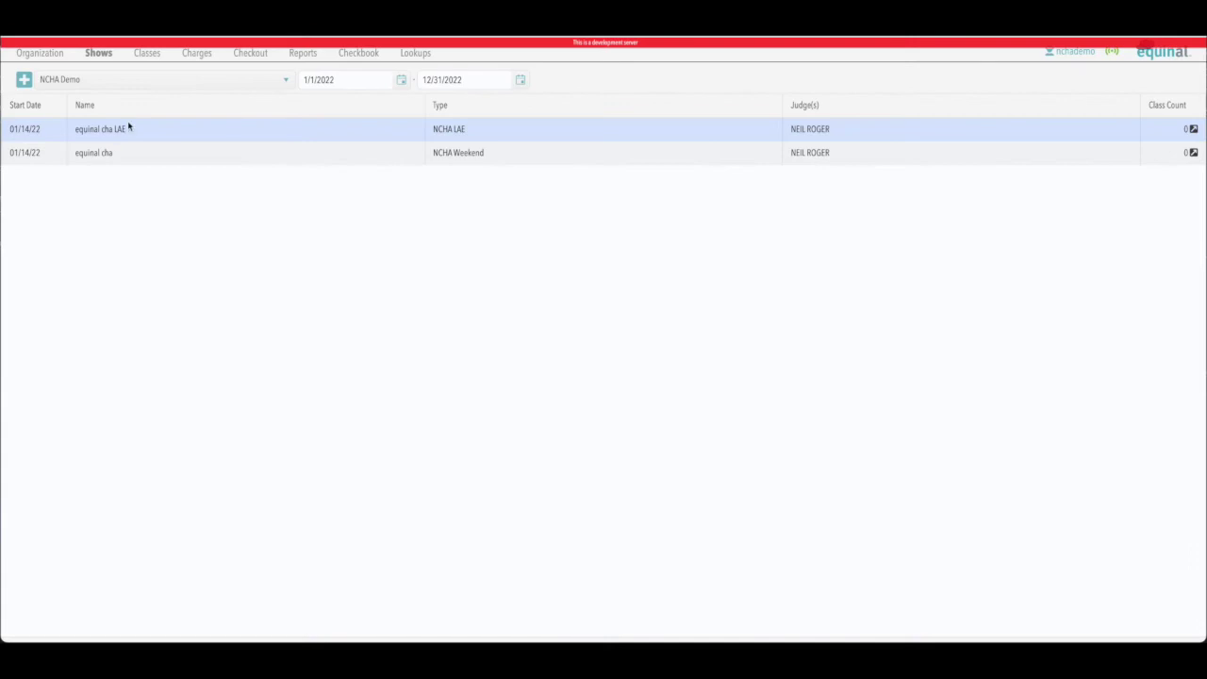
{"action": "left_click", "coordinate": [120, 129]}
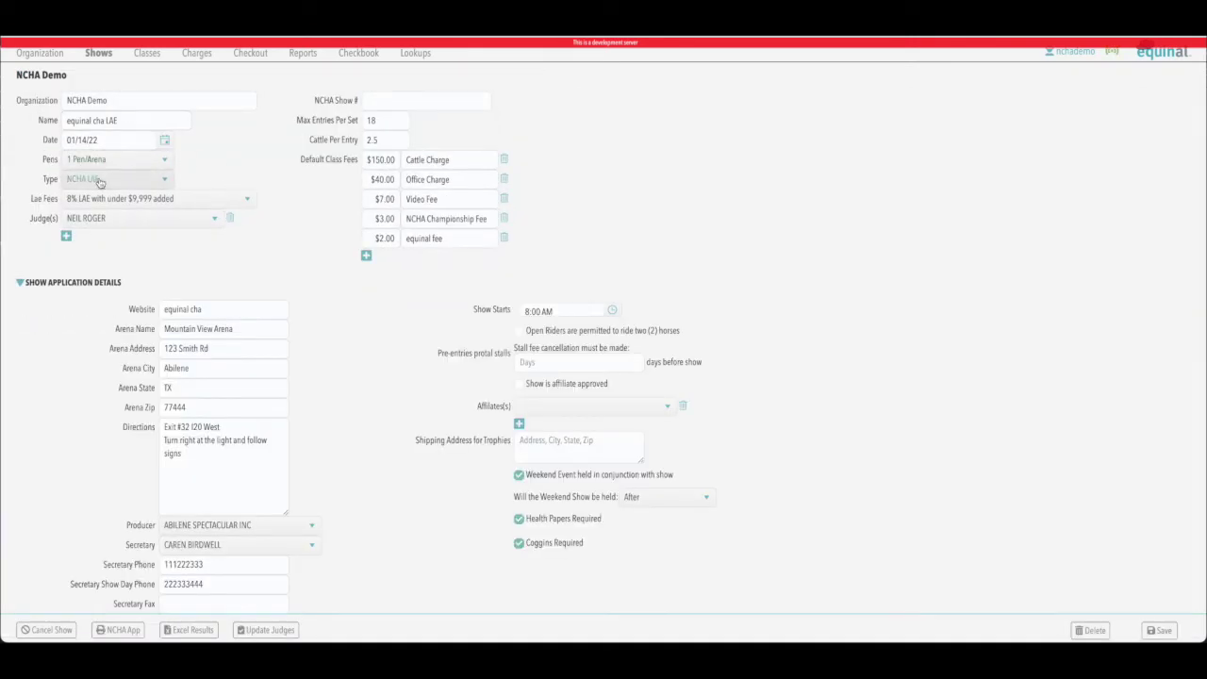
{"action": "left_click", "coordinate": [156, 179]}
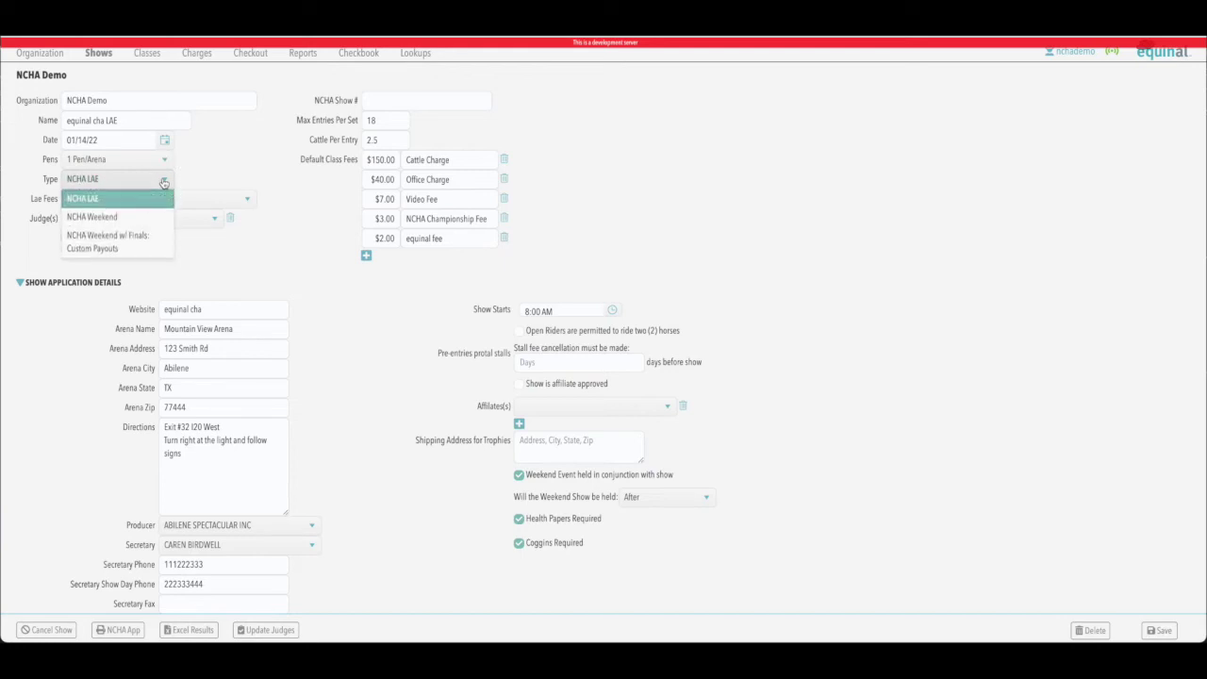
{"action": "left_click", "coordinate": [137, 199]}
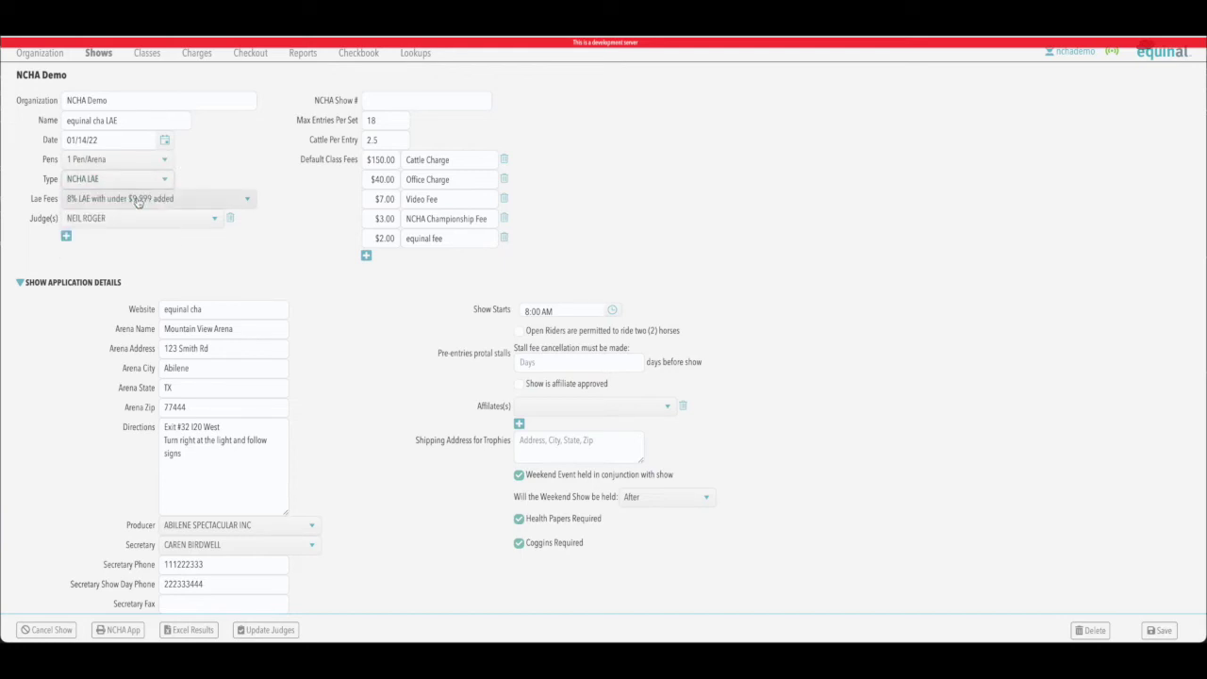
{"action": "left_click", "coordinate": [242, 200]}
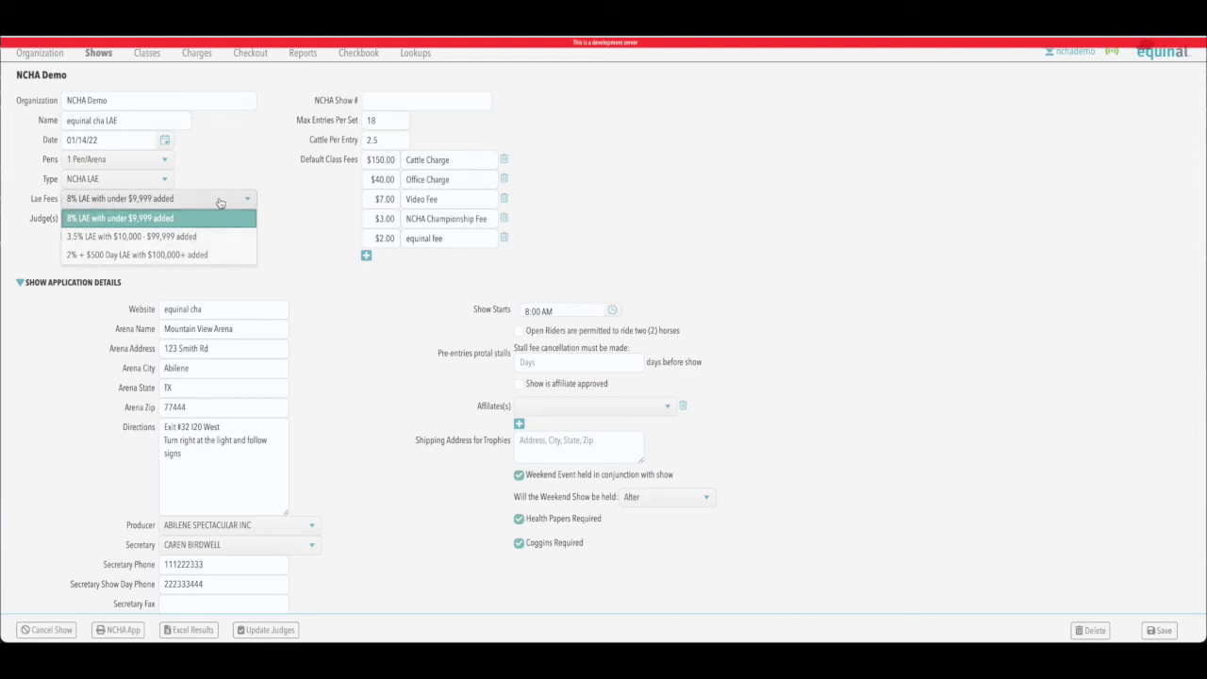
{"action": "left_click", "coordinate": [237, 200]}
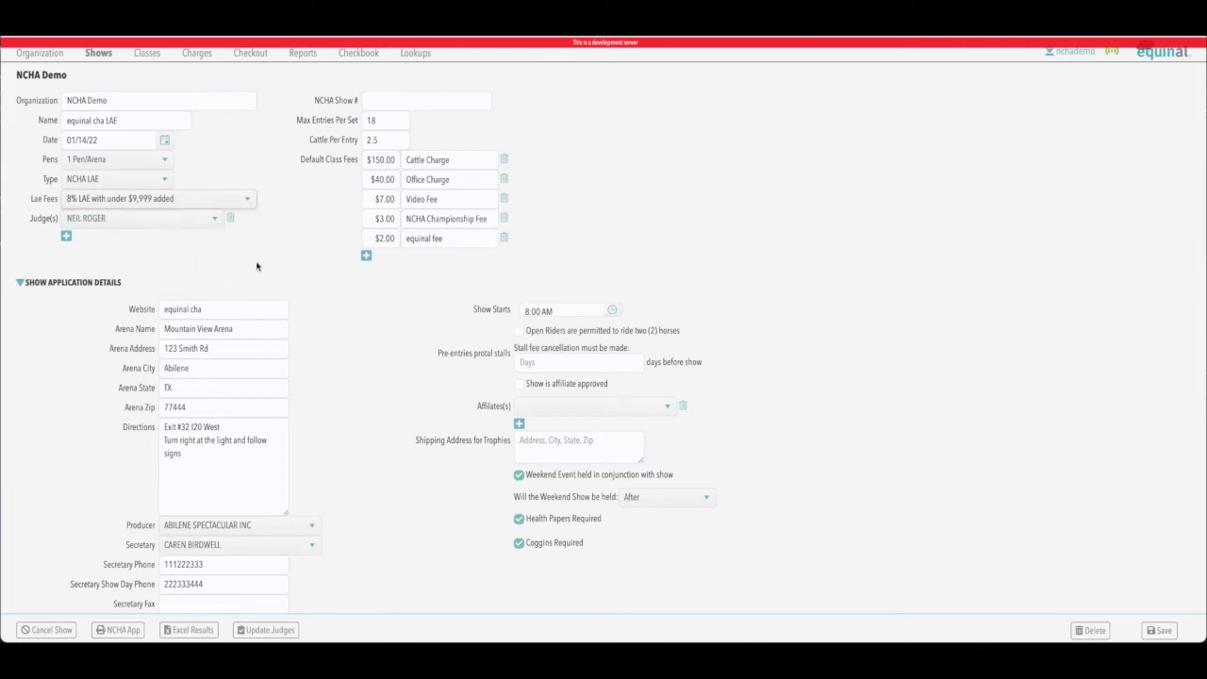
{"action": "scroll", "coordinate": [368, 331], "scroll_direction": "down", "scroll_amount": 3}
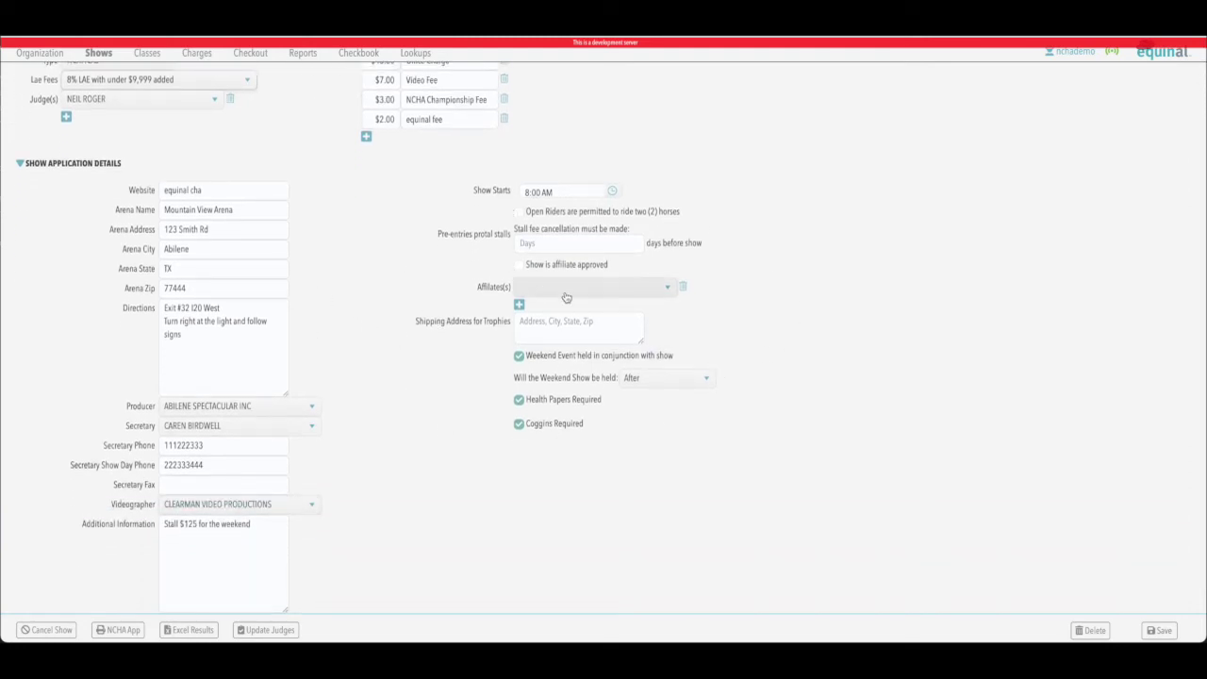
{"action": "left_click", "coordinate": [520, 357]}
{"action": "left_click", "coordinate": [520, 356]}
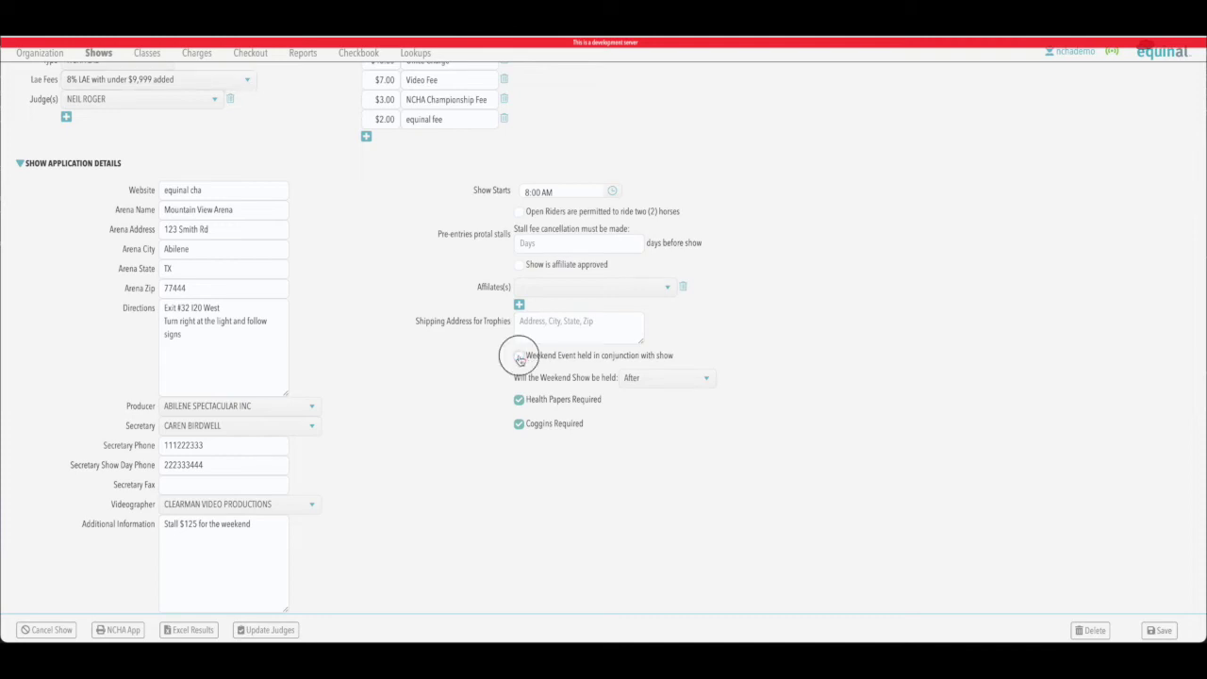
{"action": "left_click", "coordinate": [708, 379]}
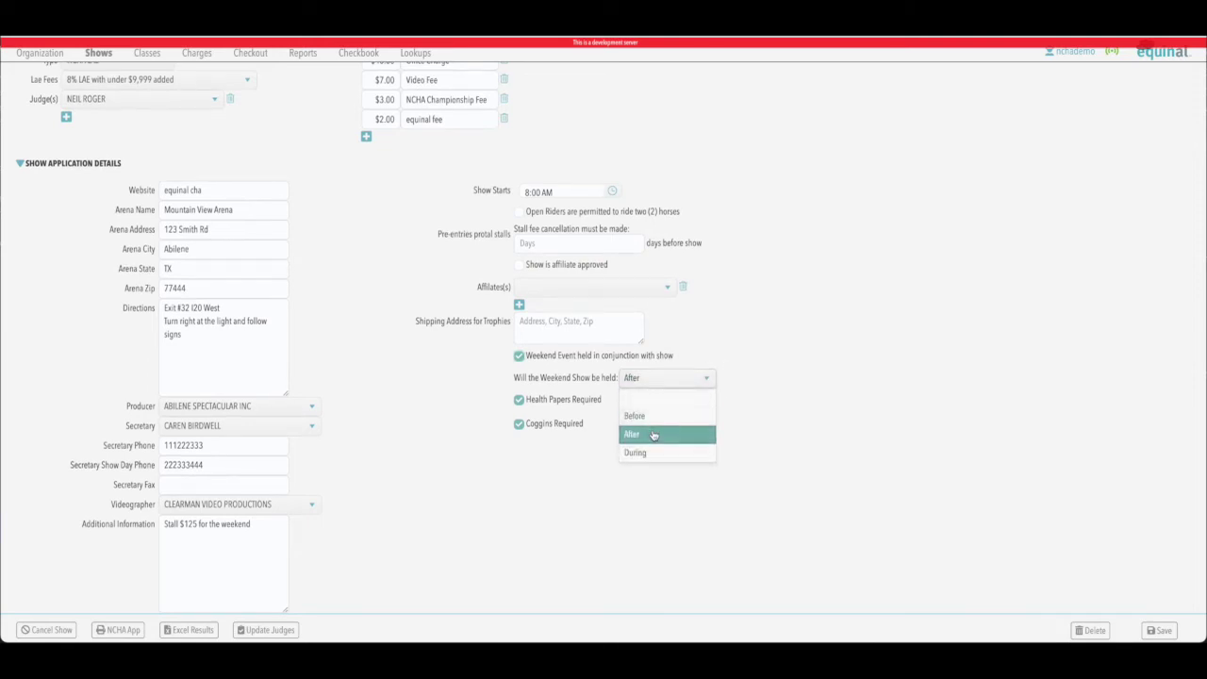
{"action": "left_click", "coordinate": [792, 391]}
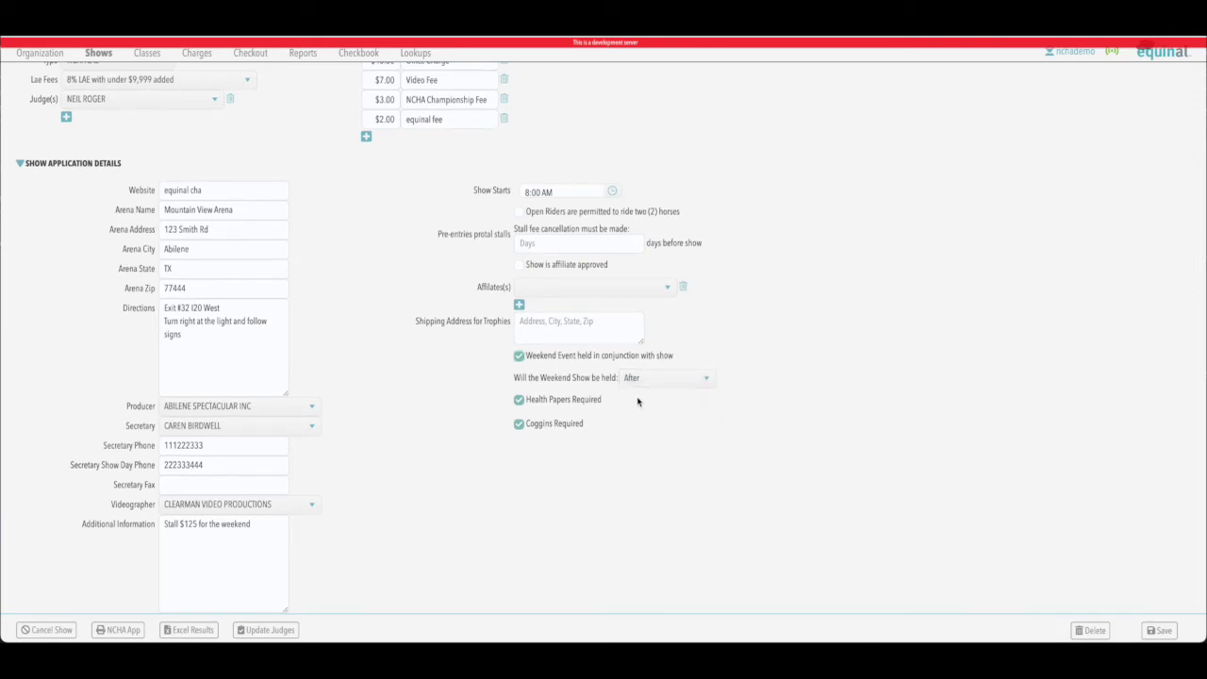
{"action": "scroll", "coordinate": [825, 249], "scroll_direction": "up", "scroll_amount": 3}
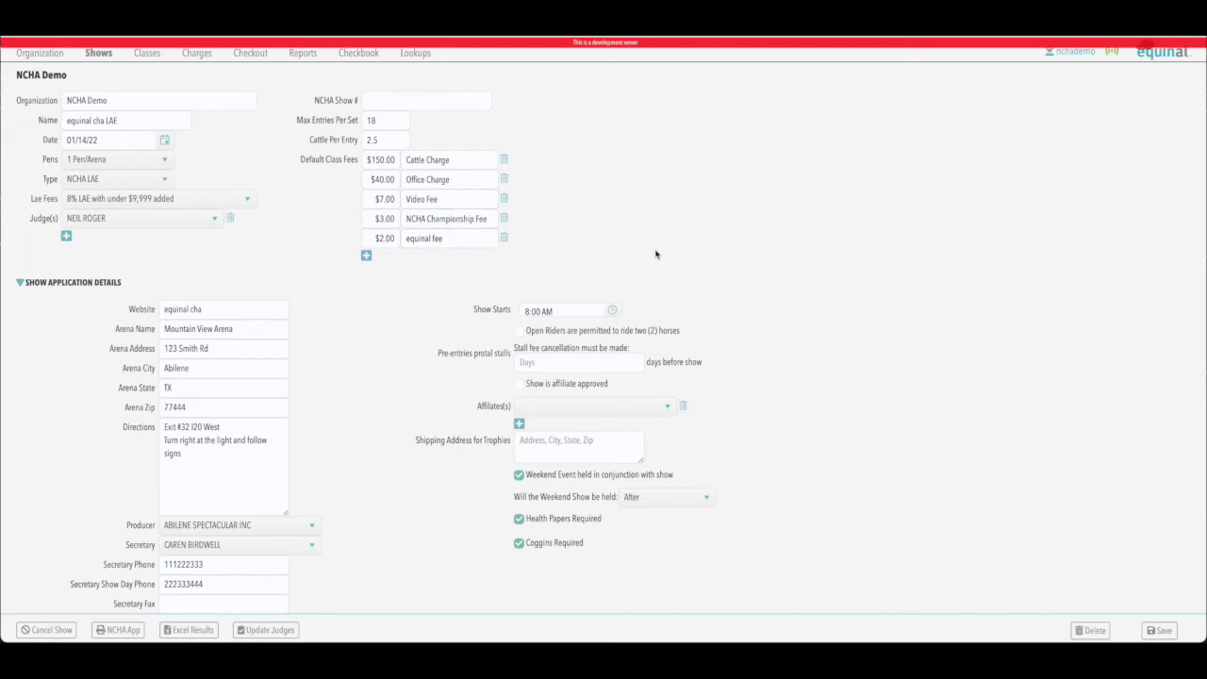
Step: Delete the NCHA Championship Fee and clear the 2.5 Cattle Per Entry value
{"action": "left_click", "coordinate": [504, 219]}
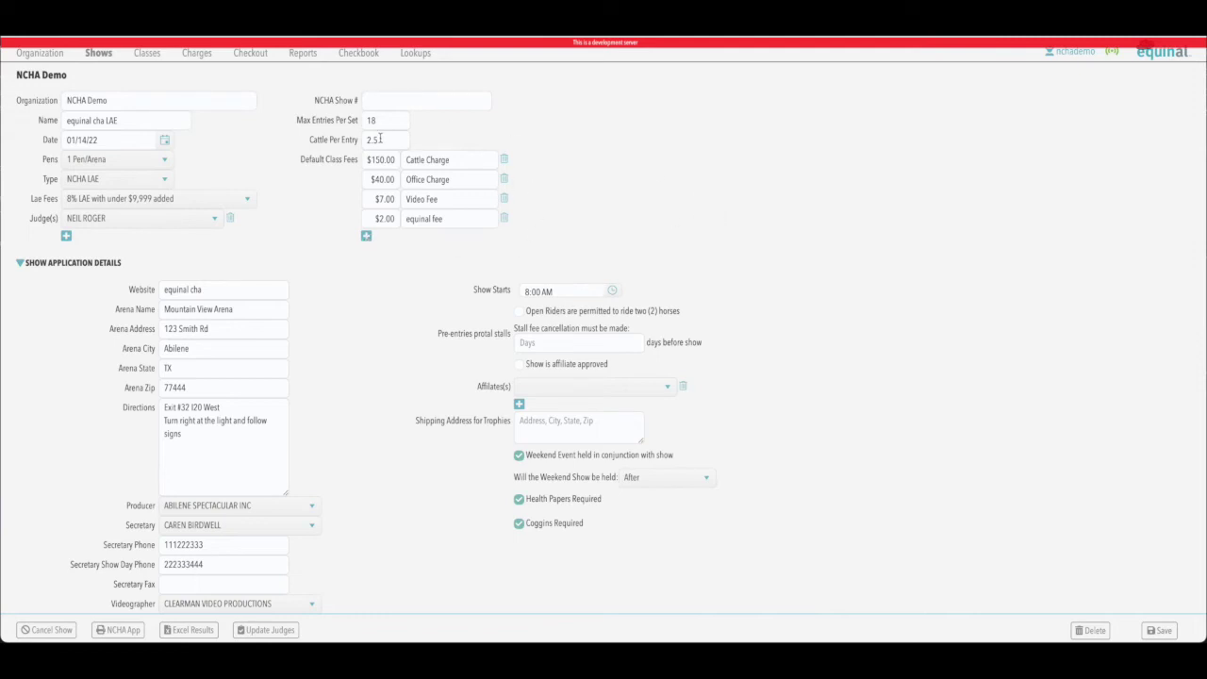
{"action": "left_click_drag", "start_coordinate": [381, 140], "coordinate": [365, 140]}
{"action": "key", "text": "BackSpace"}
{"action": "left_click", "coordinate": [745, 192]}
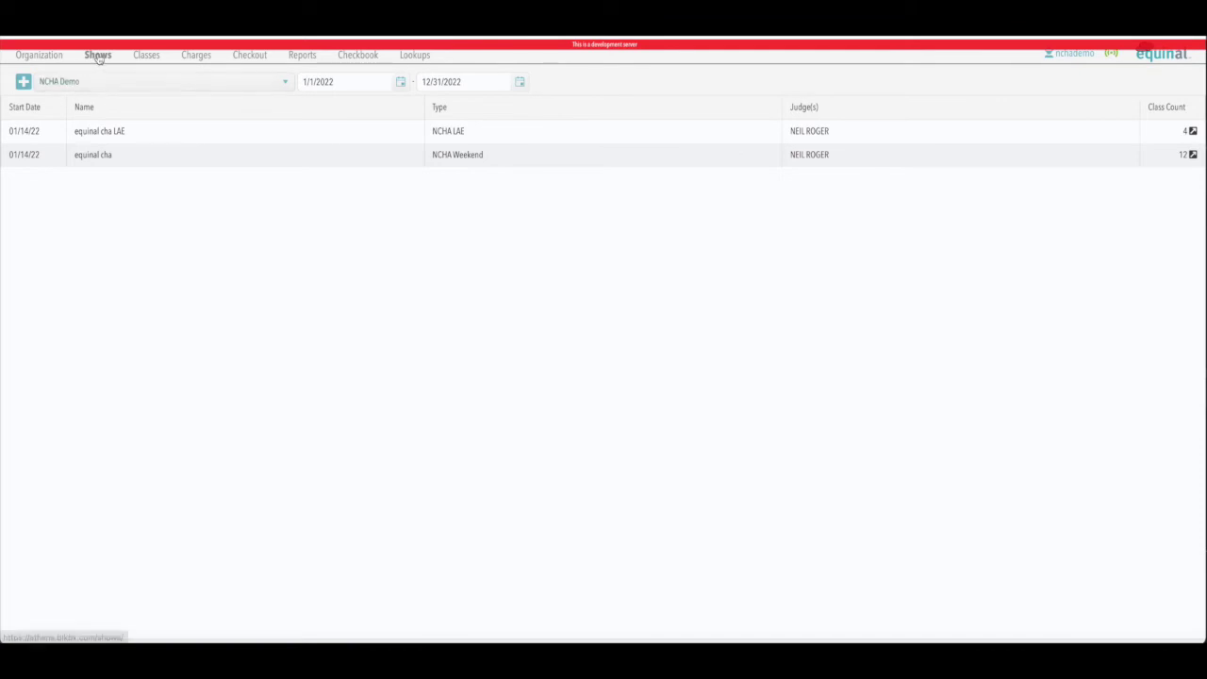
Step: Copy the 01/14/22 equinal cha show into a new 'equinal cha' dated 1/17/2022, no judge
{"action": "left_click", "coordinate": [24, 81]}
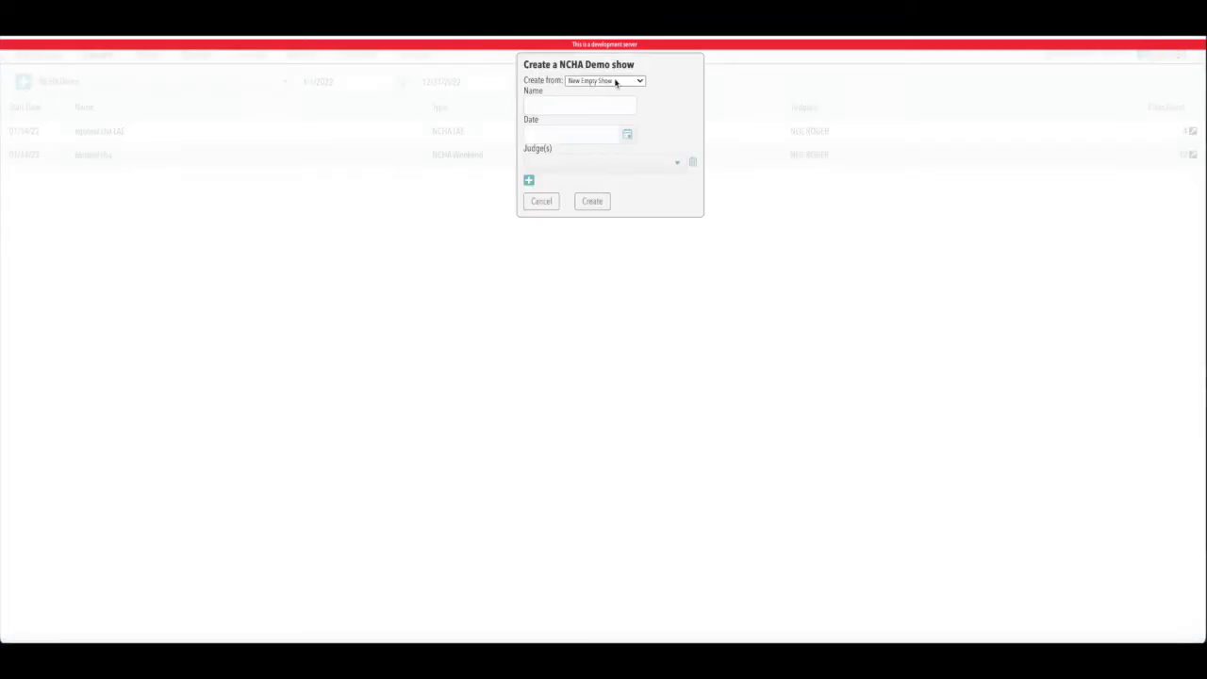
{"action": "left_click", "coordinate": [639, 83]}
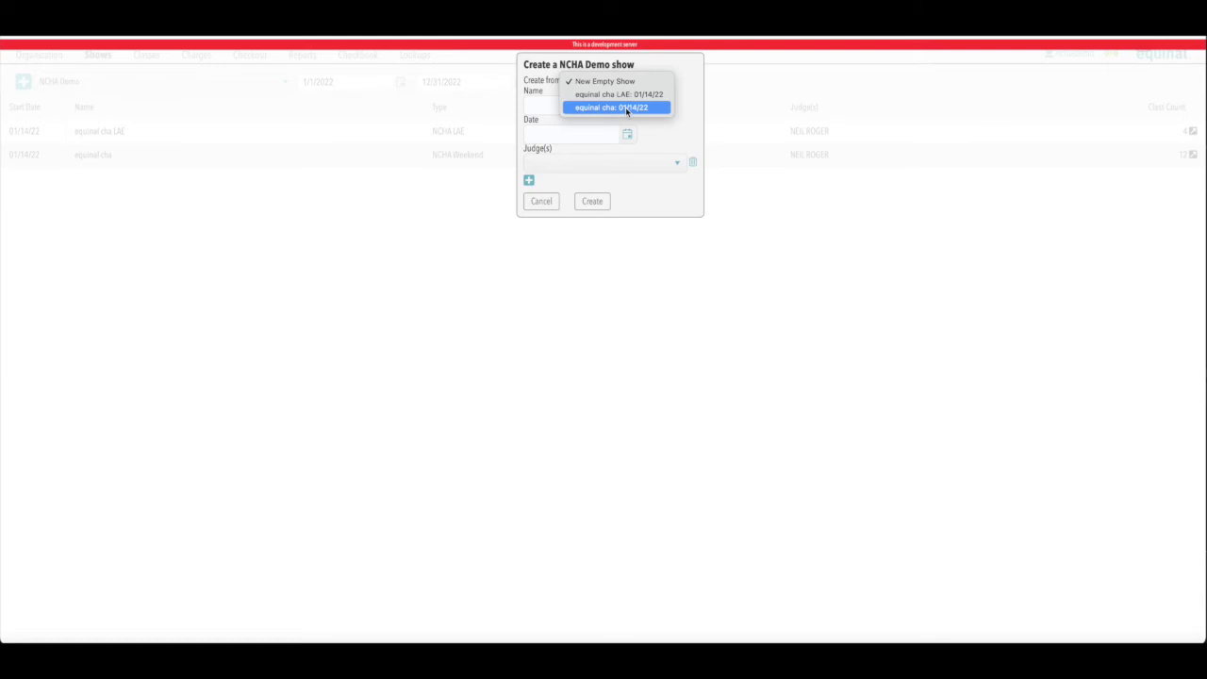
{"action": "left_click", "coordinate": [604, 110]}
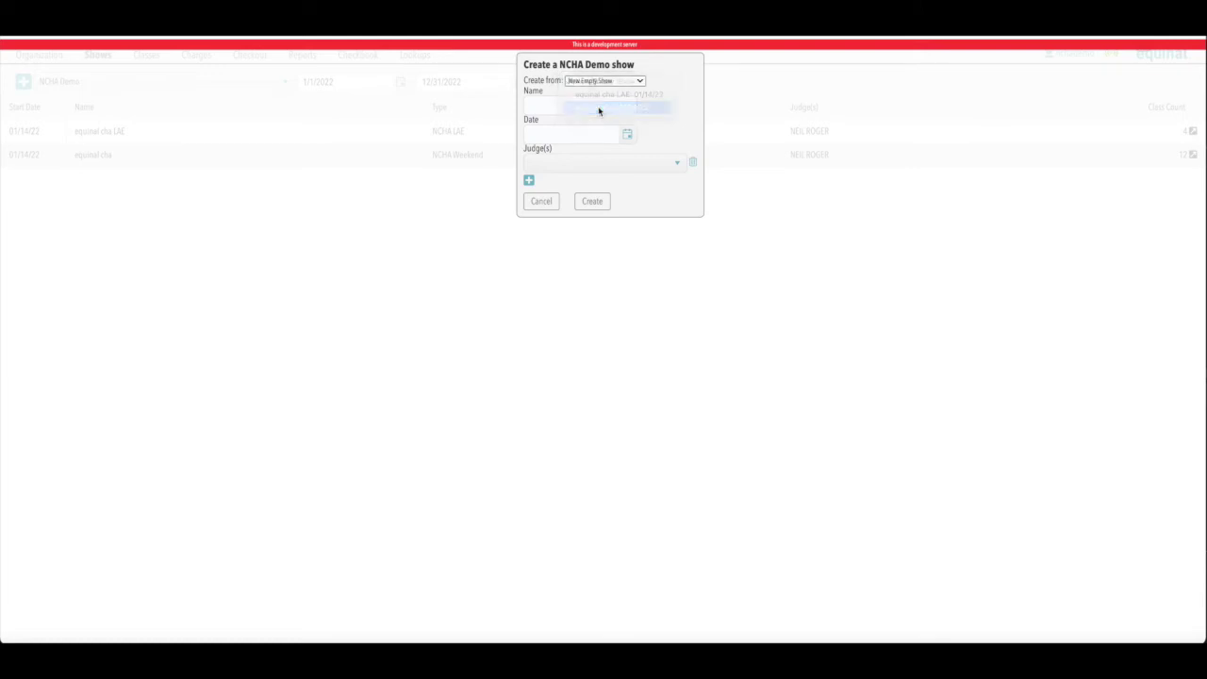
{"action": "left_click", "coordinate": [563, 107]}
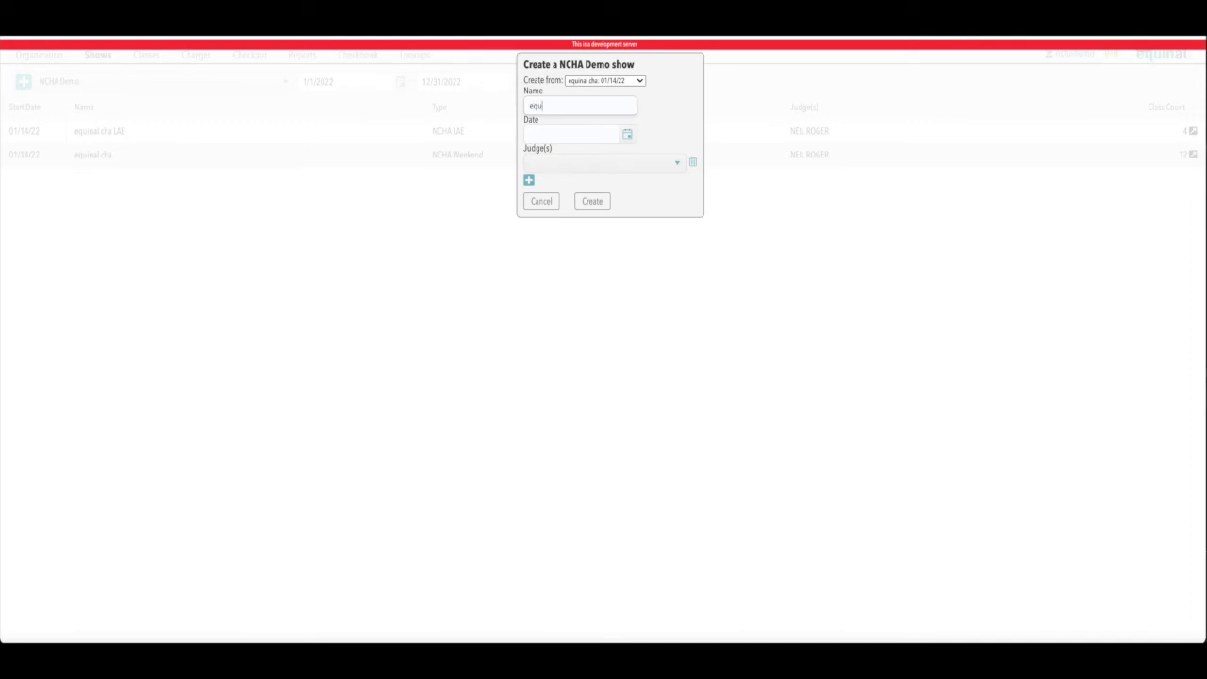
{"action": "type", "text": "equinal cha"}
{"action": "left_click", "coordinate": [626, 135]}
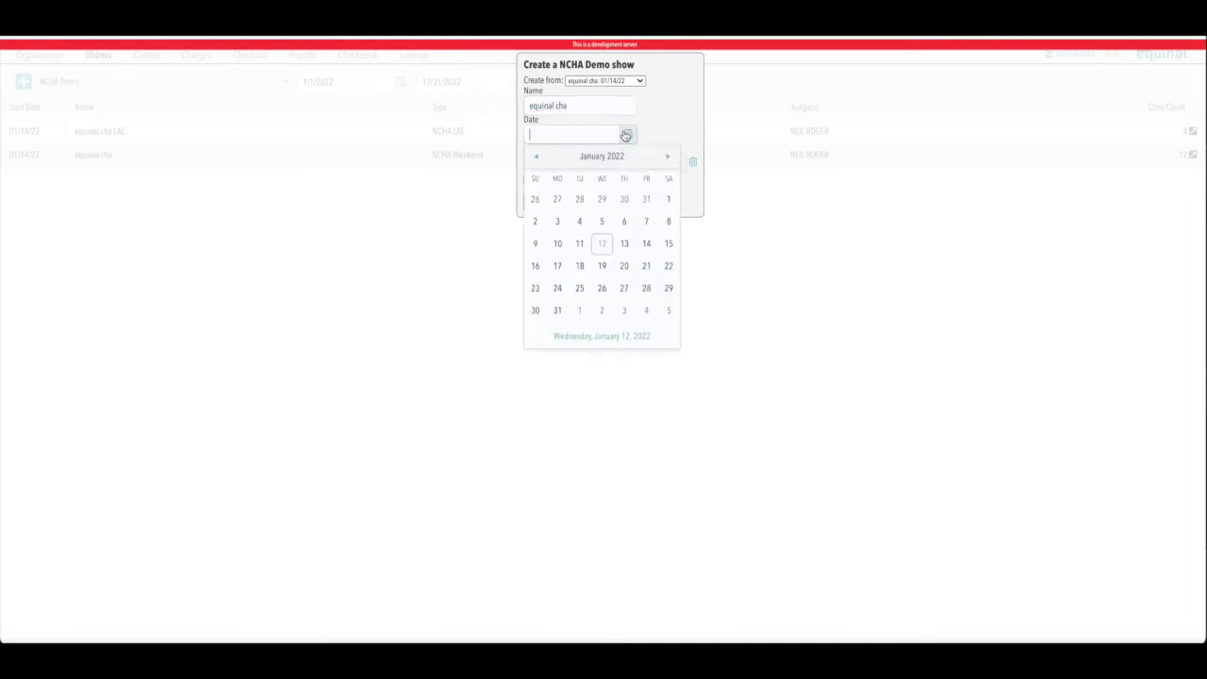
{"action": "left_click", "coordinate": [559, 266]}
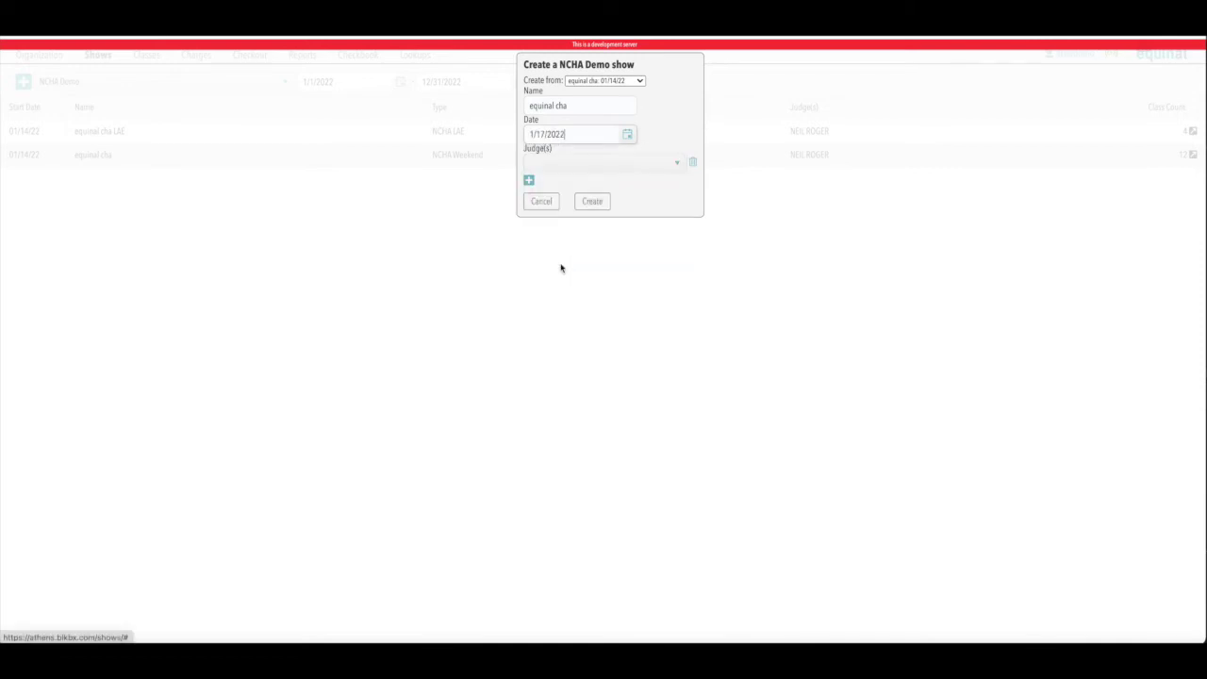
{"action": "left_click", "coordinate": [678, 166]}
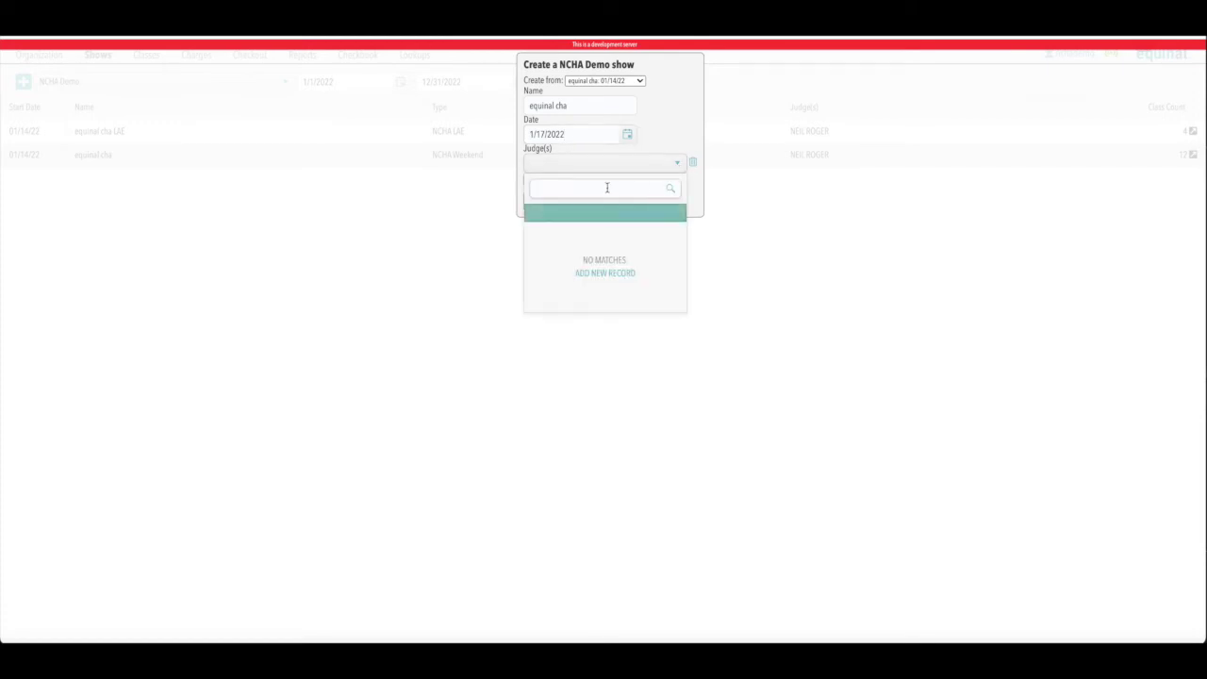
{"action": "left_click", "coordinate": [680, 137]}
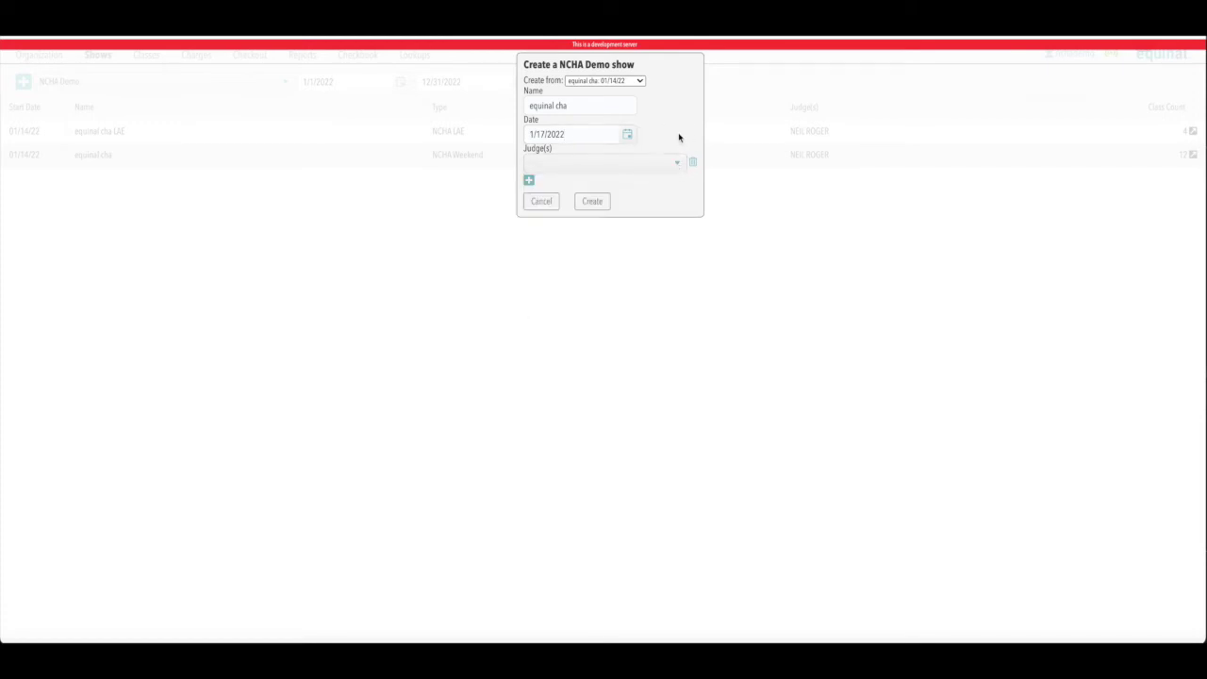
{"action": "left_click", "coordinate": [595, 202]}
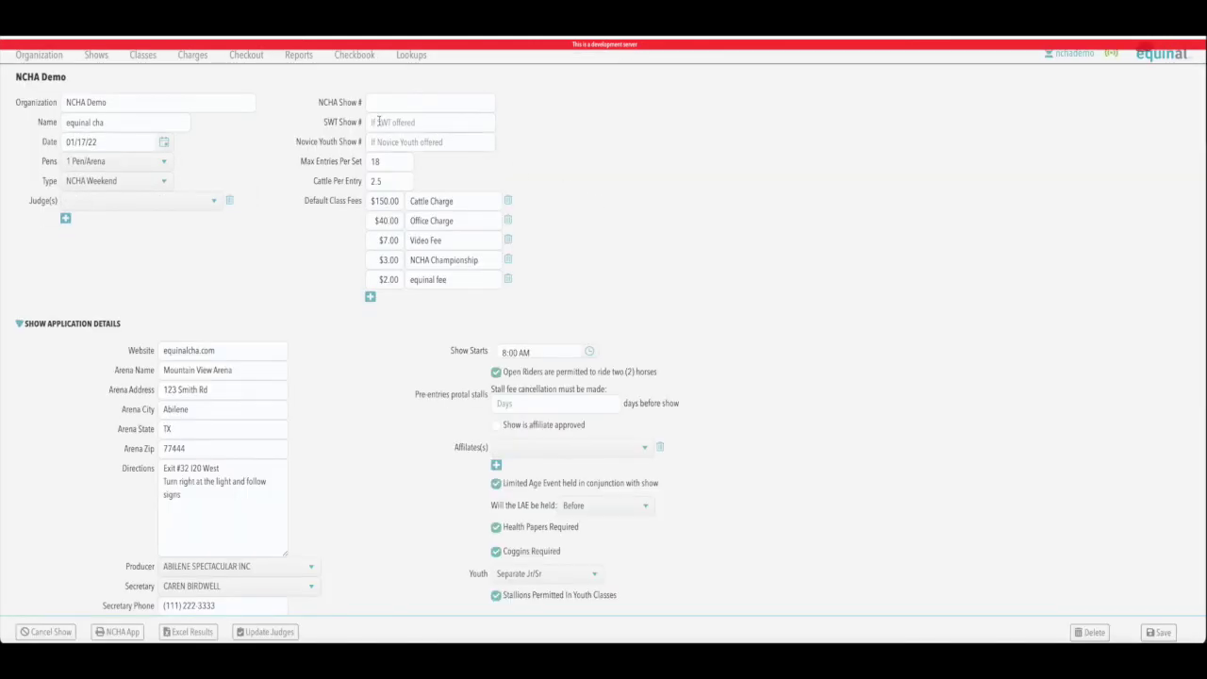
Step: Check the twelve classes listed for the new 01/17/22 equinal cha show
{"action": "scroll", "coordinate": [752, 345], "scroll_direction": "down", "scroll_amount": 3}
{"action": "scroll", "coordinate": [755, 343], "scroll_direction": "up", "scroll_amount": 1}
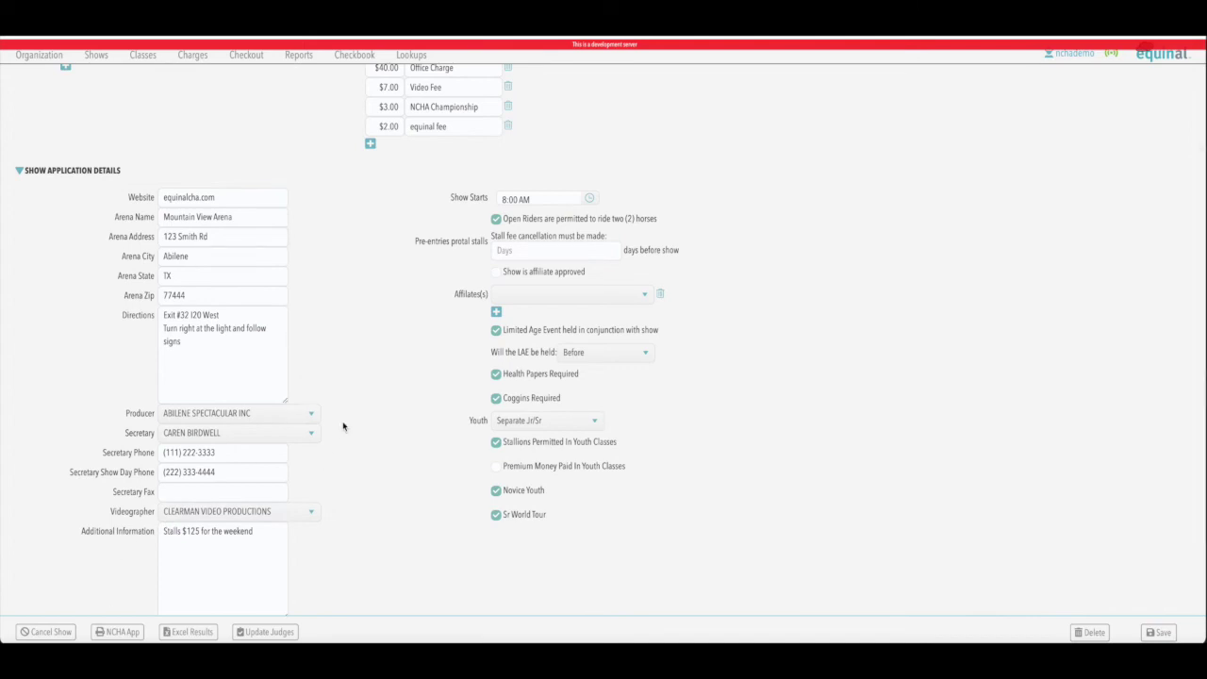
{"action": "left_click", "coordinate": [141, 56]}
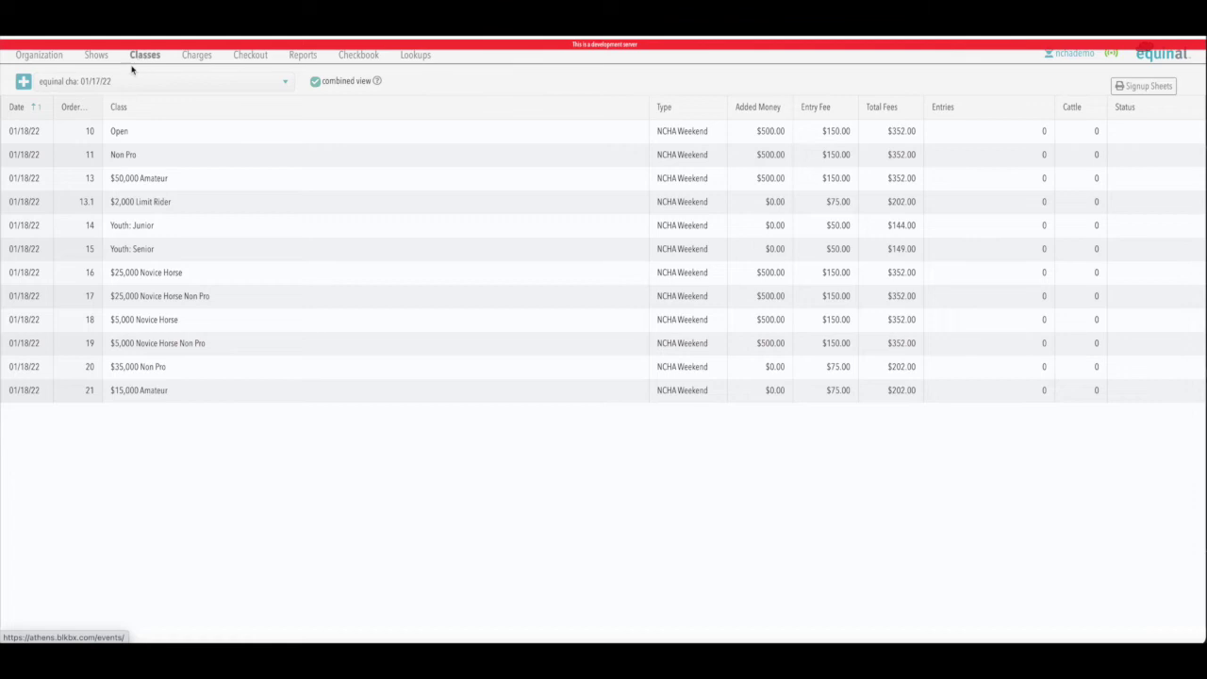
{"action": "left_click", "coordinate": [133, 83]}
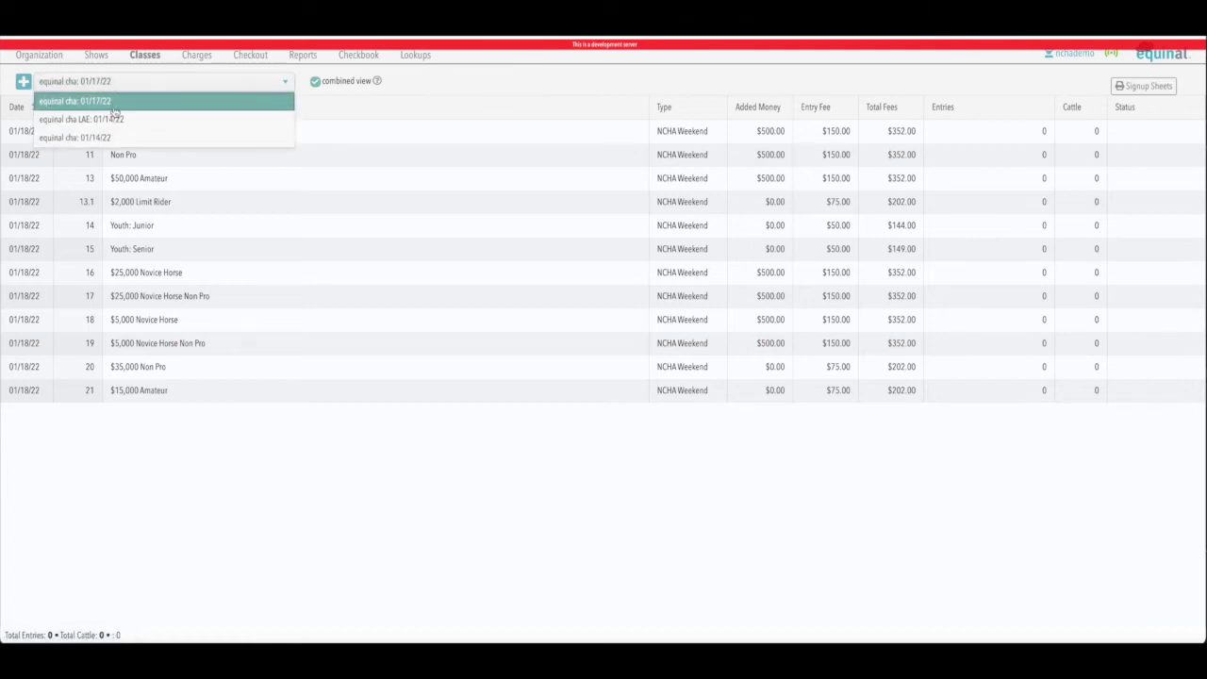
{"action": "left_click", "coordinate": [117, 102]}
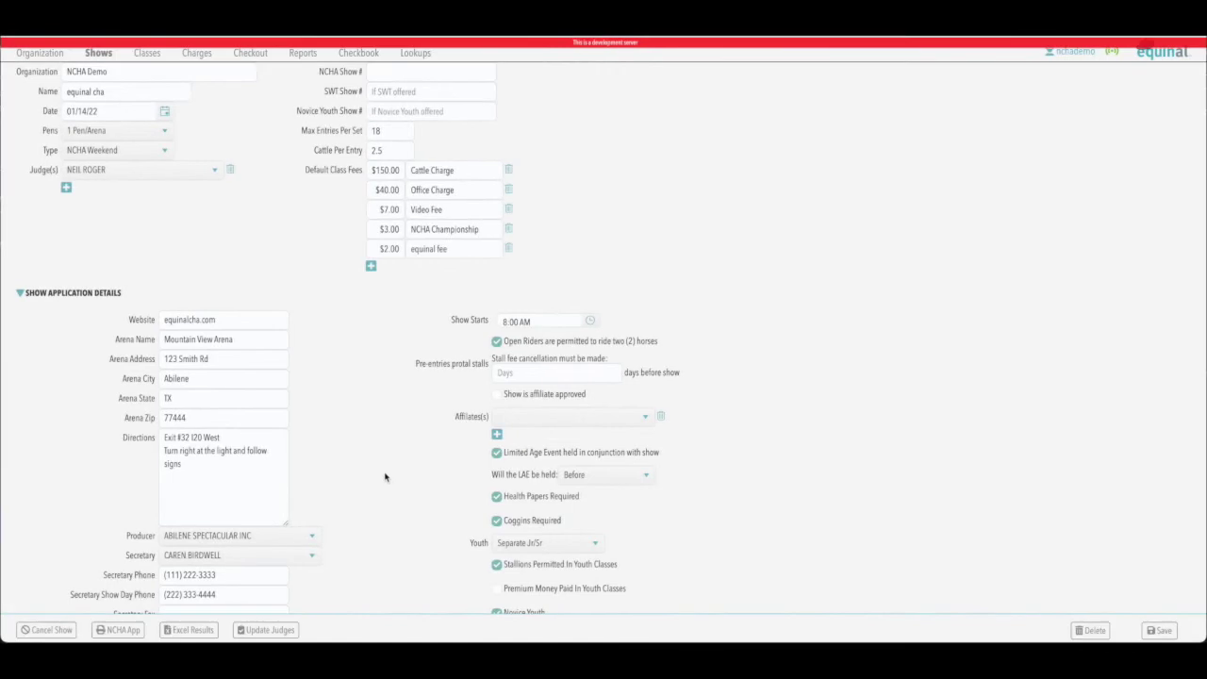
Step: Generate and review the NCHA Weekend Show Approval application PDF for the 01/14/22 show
{"action": "left_click", "coordinate": [116, 631]}
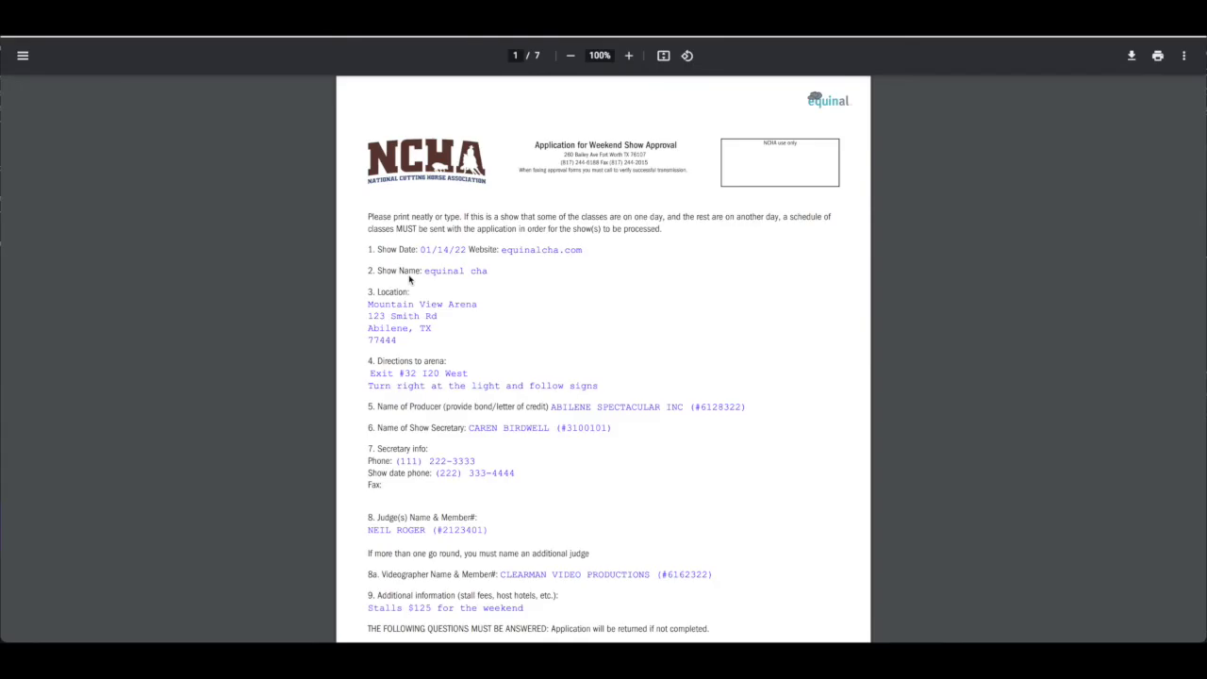
{"action": "scroll", "coordinate": [654, 326], "scroll_direction": "down", "scroll_amount": 3}
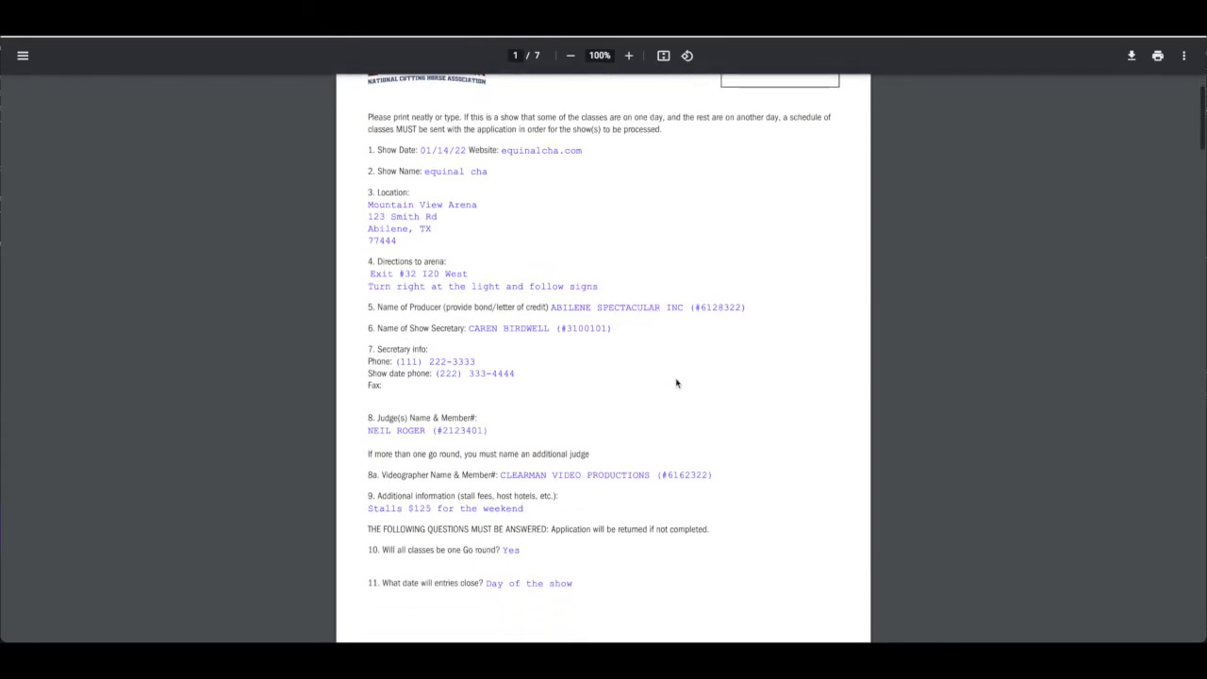
{"action": "scroll", "coordinate": [677, 382], "scroll_direction": "down", "scroll_amount": 2}
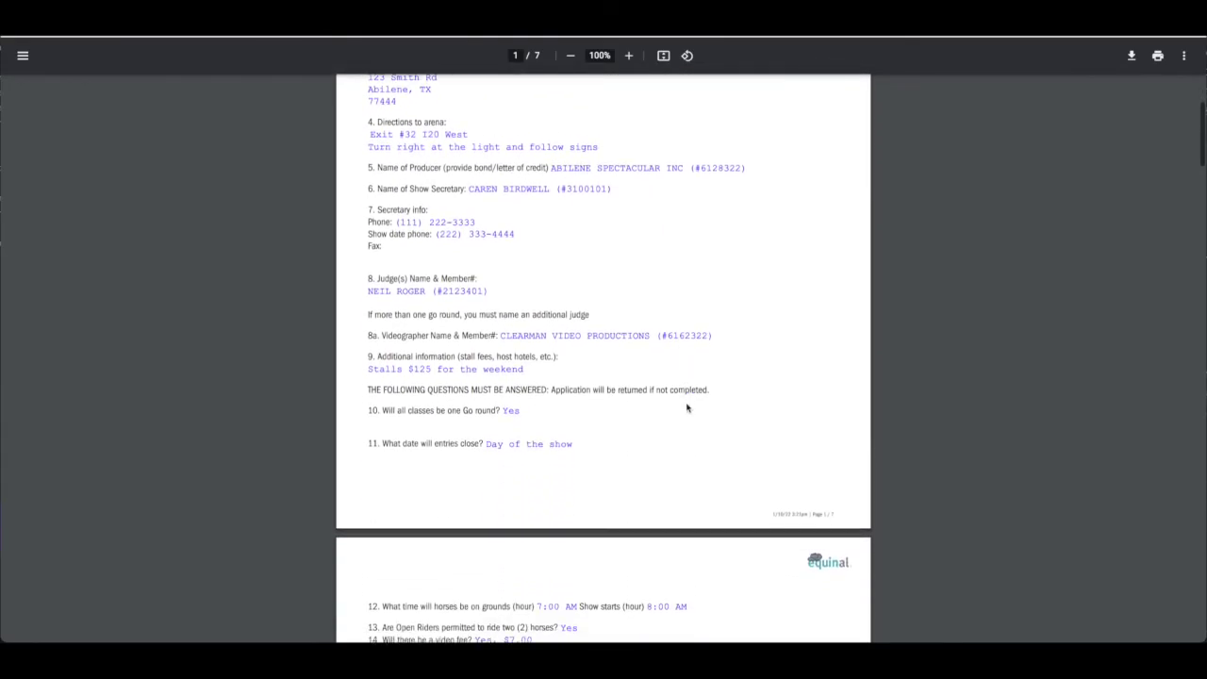
{"action": "scroll", "coordinate": [688, 408], "scroll_direction": "down", "scroll_amount": 8}
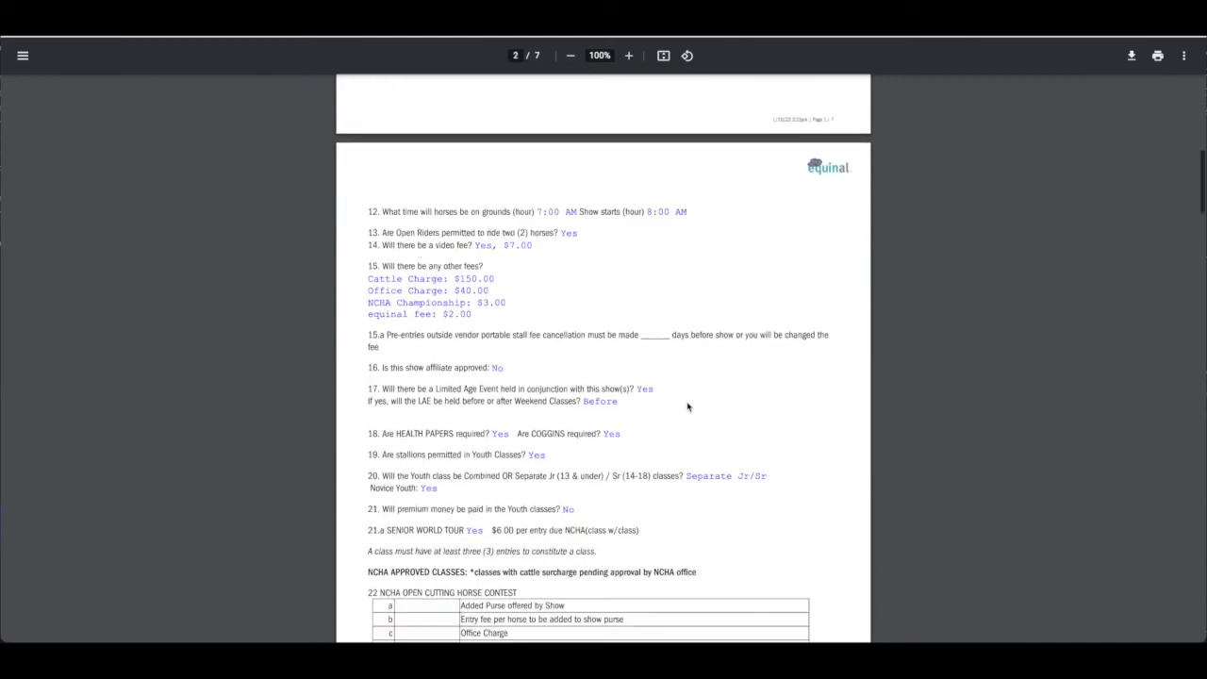
{"action": "scroll", "coordinate": [688, 408], "scroll_direction": "up", "scroll_amount": 1}
{"action": "scroll", "coordinate": [688, 407], "scroll_direction": "down", "scroll_amount": 2}
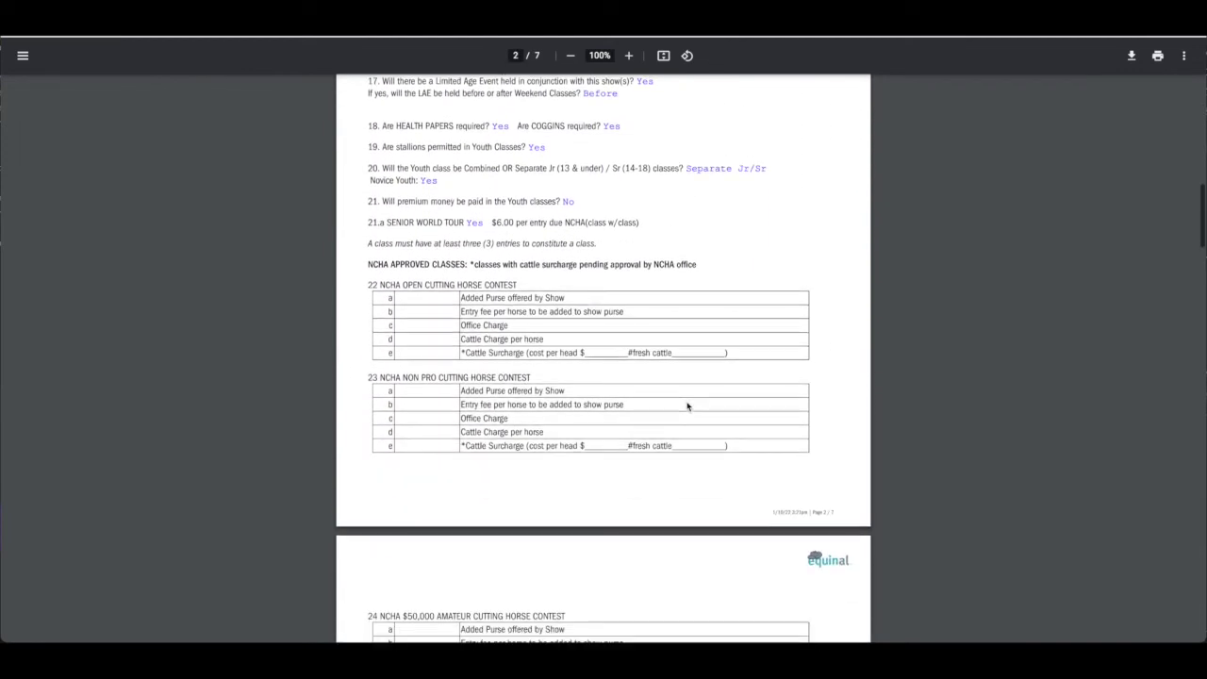
{"action": "scroll", "coordinate": [688, 404], "scroll_direction": "up", "scroll_amount": 6}
{"action": "scroll", "coordinate": [687, 401], "scroll_direction": "up", "scroll_amount": 6}
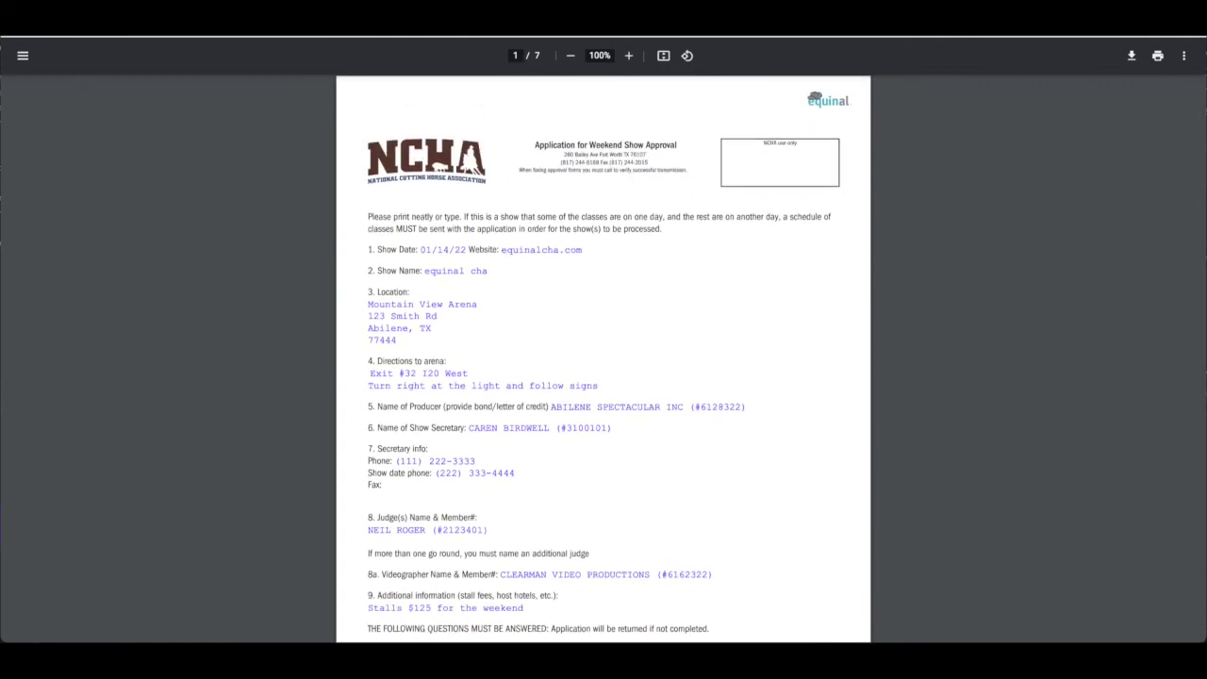
{"action": "key", "text": "alt+Tab"}
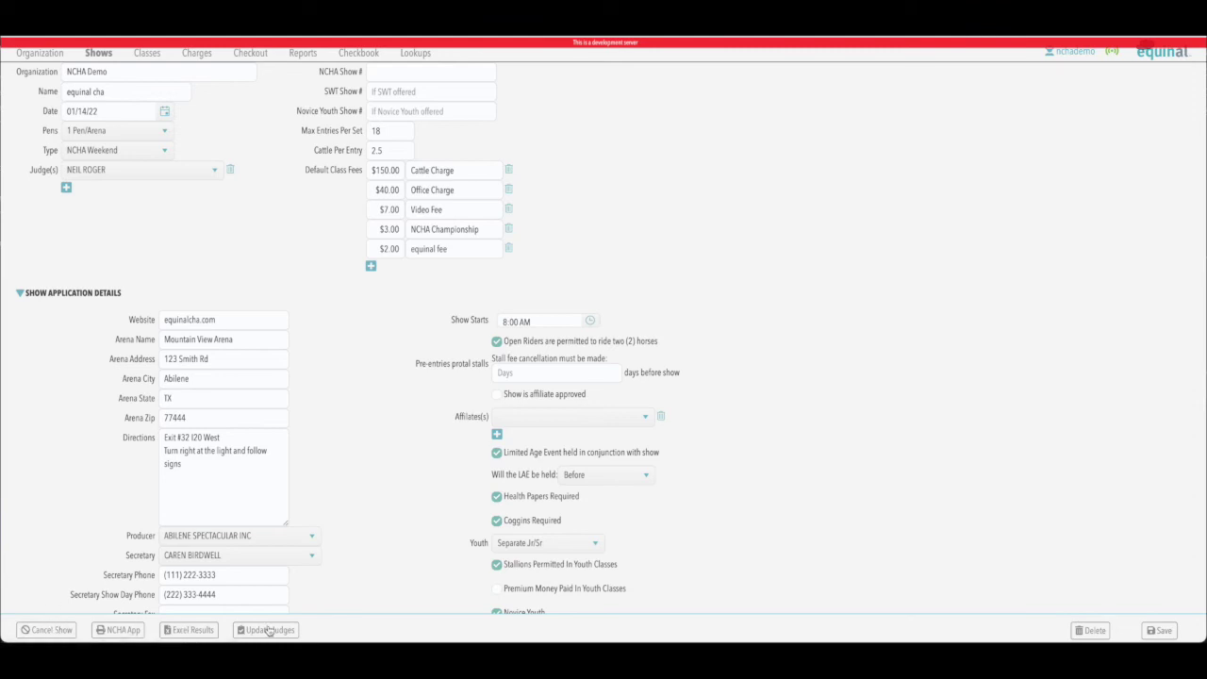
Step: Scroll back to the top of the 01/14/22 show form
{"action": "scroll", "coordinate": [357, 448], "scroll_direction": "up", "scroll_amount": 1}
{"action": "scroll", "coordinate": [357, 448], "scroll_direction": "up", "scroll_amount": 2}
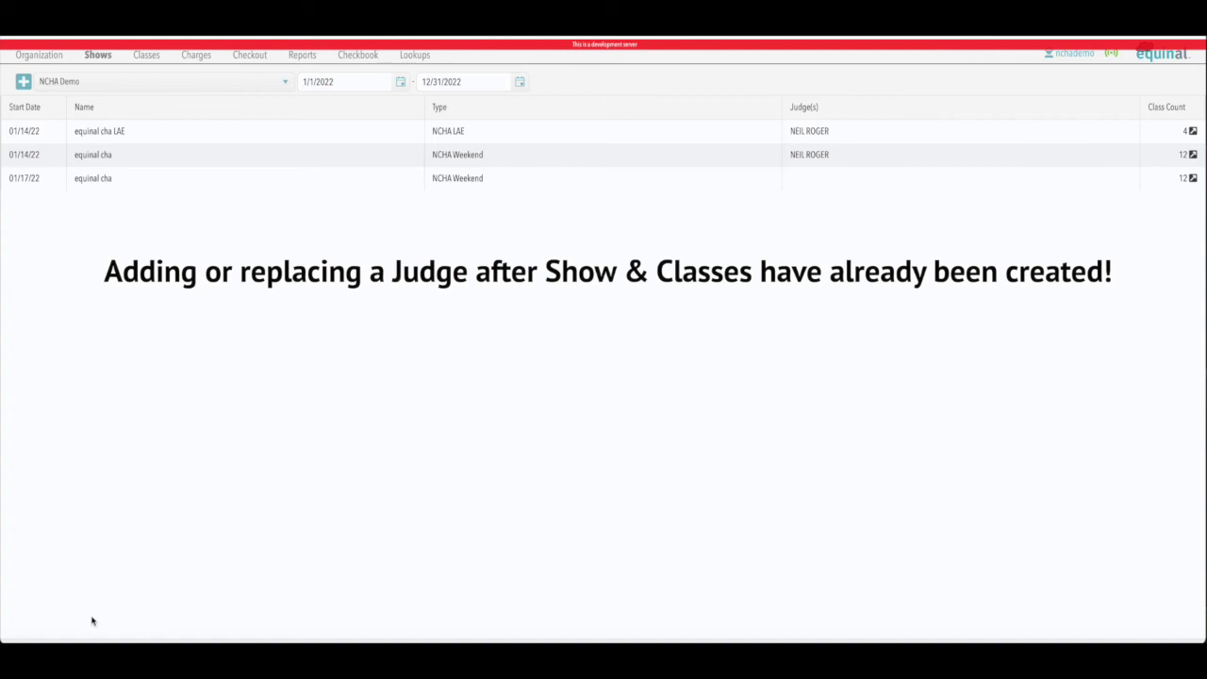
Step: Assign the judge found by searching 'Ja' to the 01/17/22 show and all 12 classes
{"action": "double_click", "coordinate": [93, 181]}
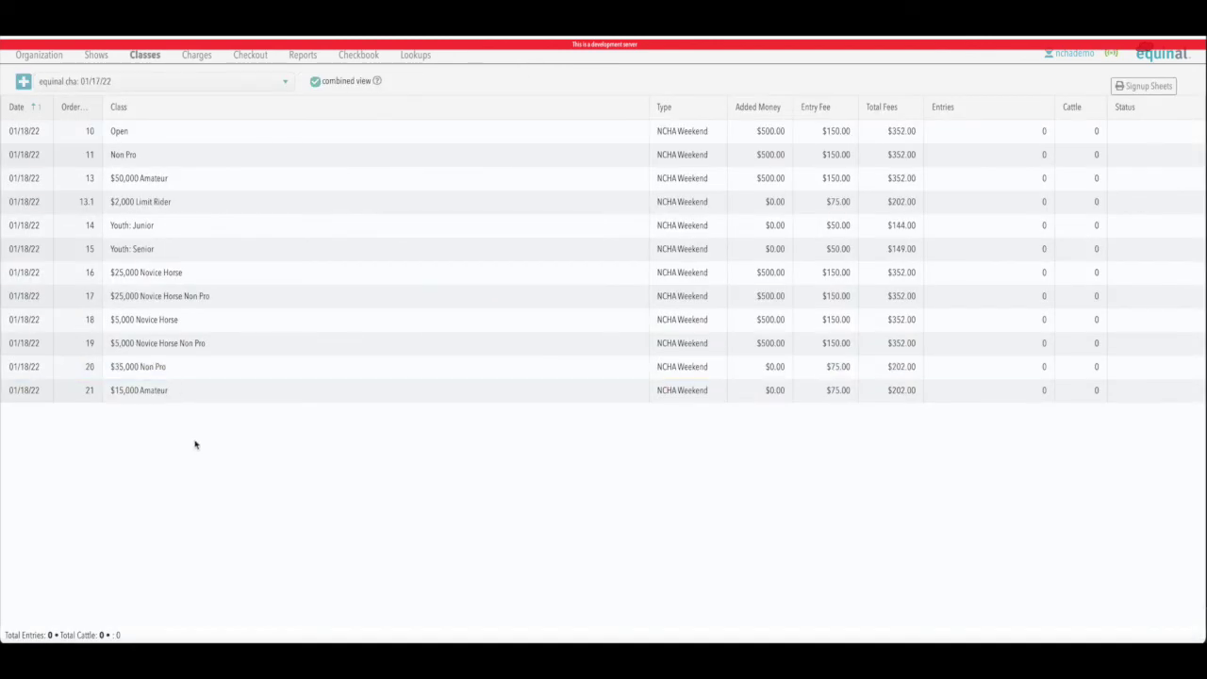
{"action": "left_click", "coordinate": [98, 56]}
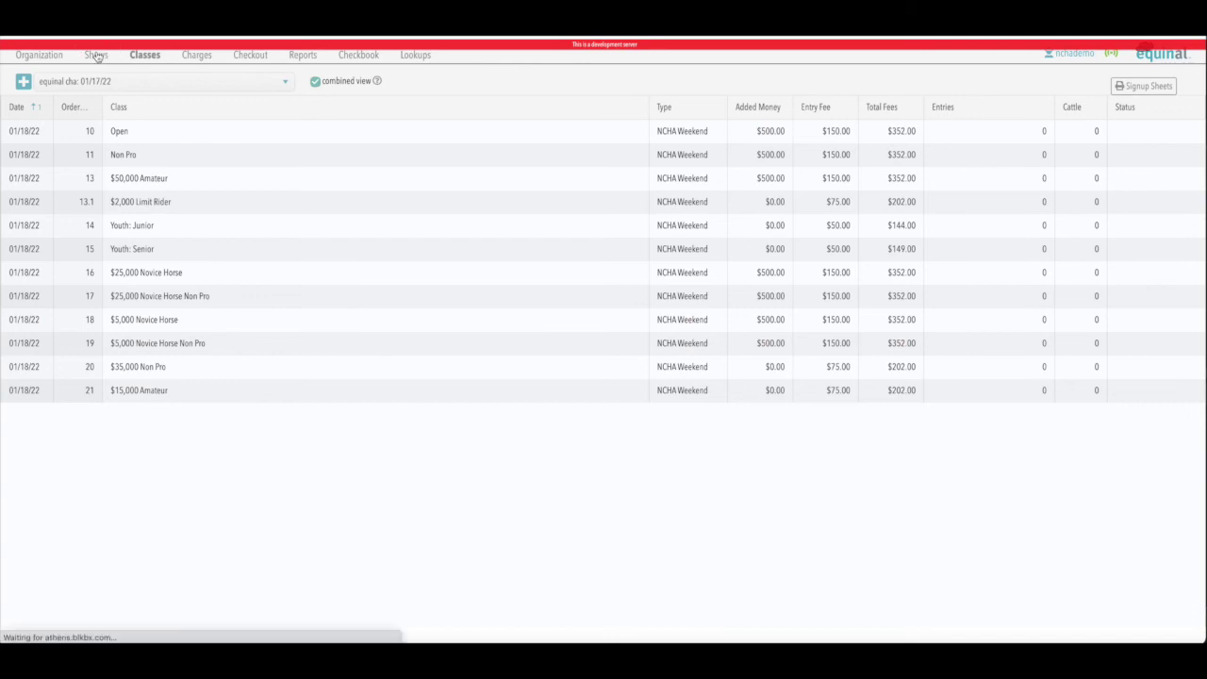
{"action": "double_click", "coordinate": [94, 179]}
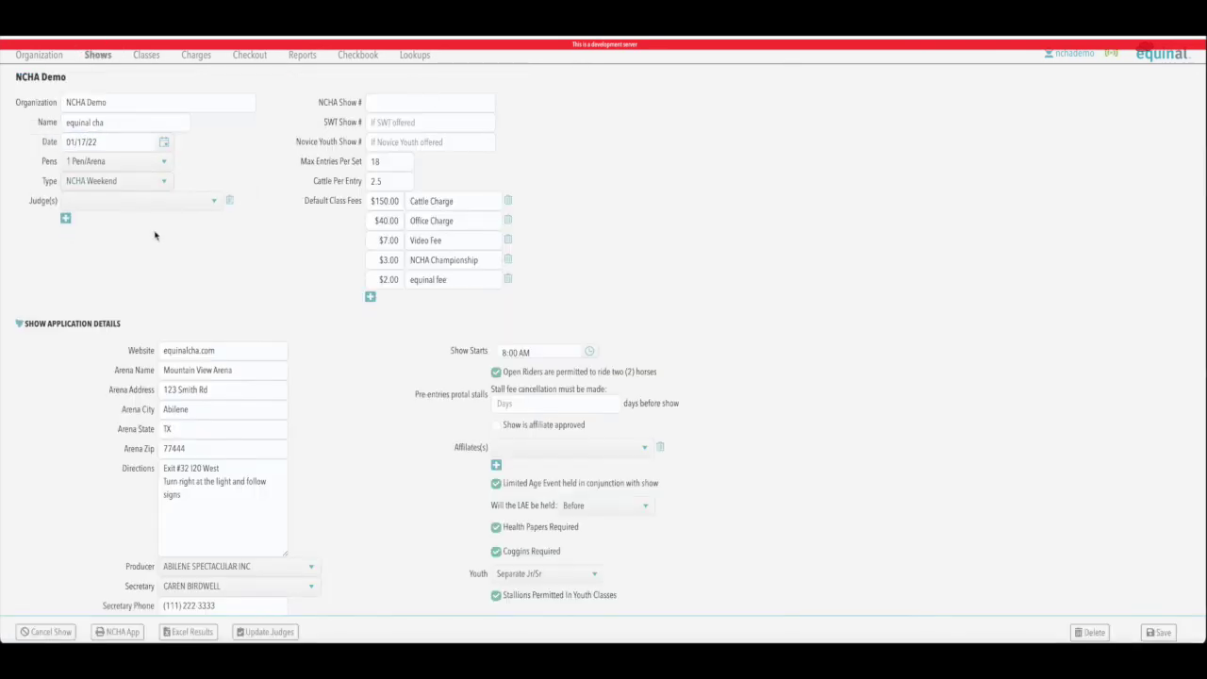
{"action": "left_click", "coordinate": [154, 203]}
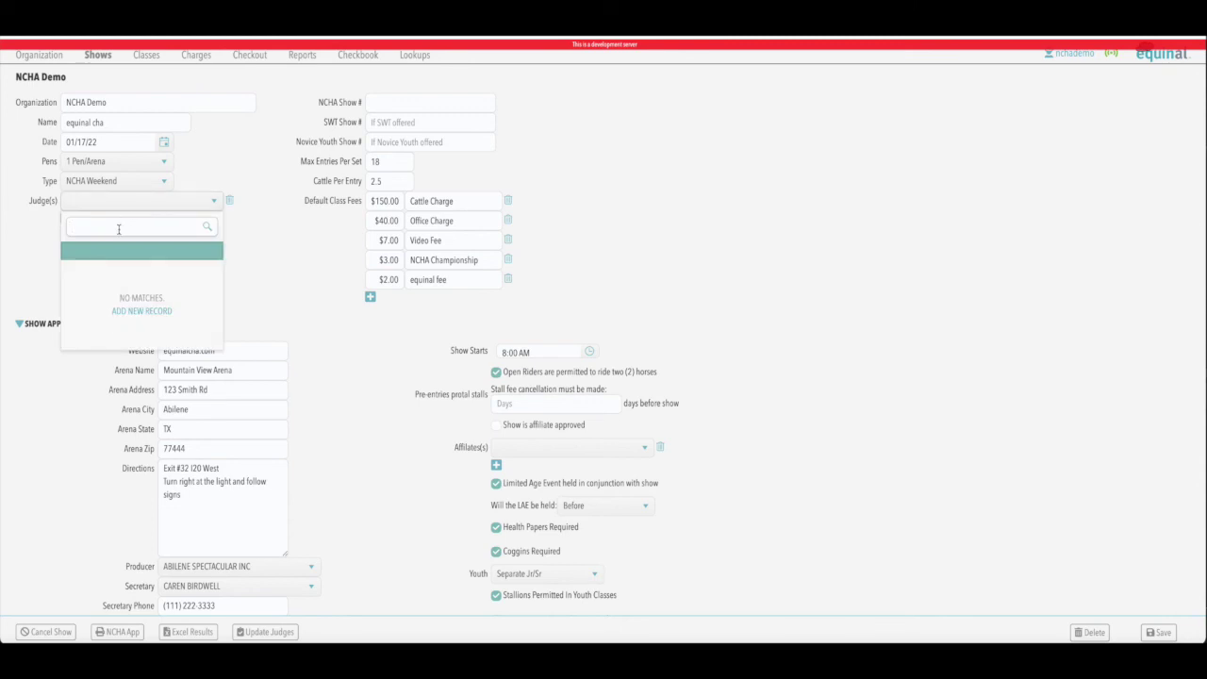
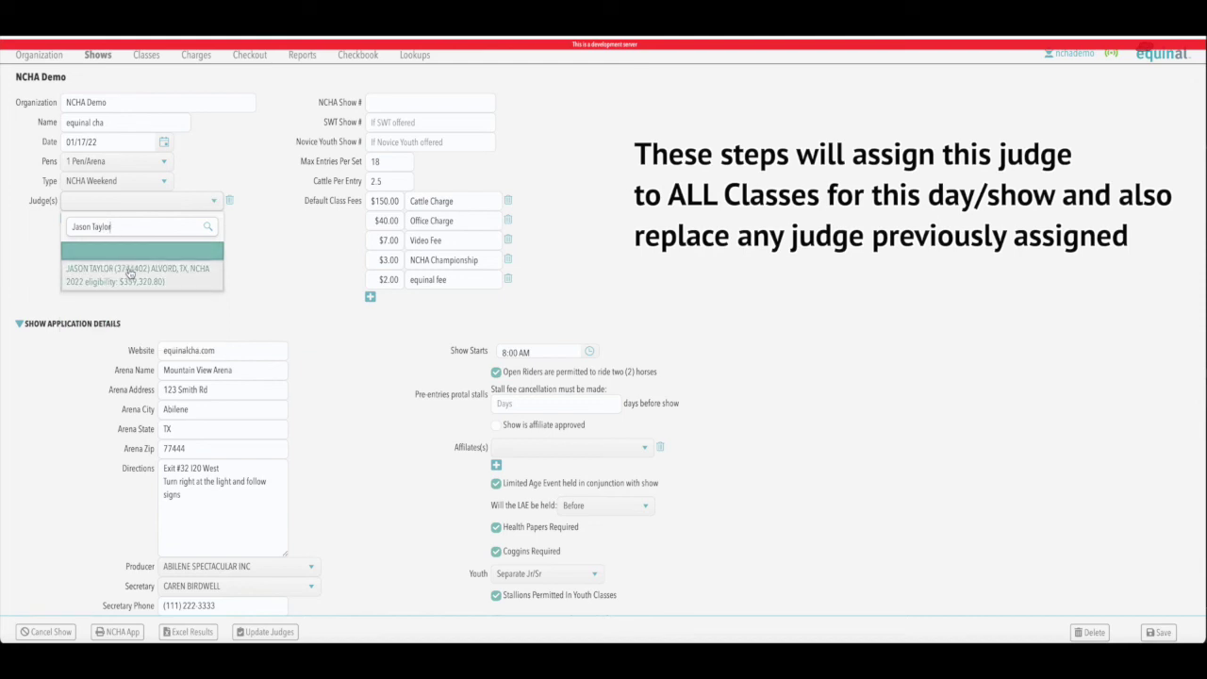
{"action": "left_click", "coordinate": [130, 272]}
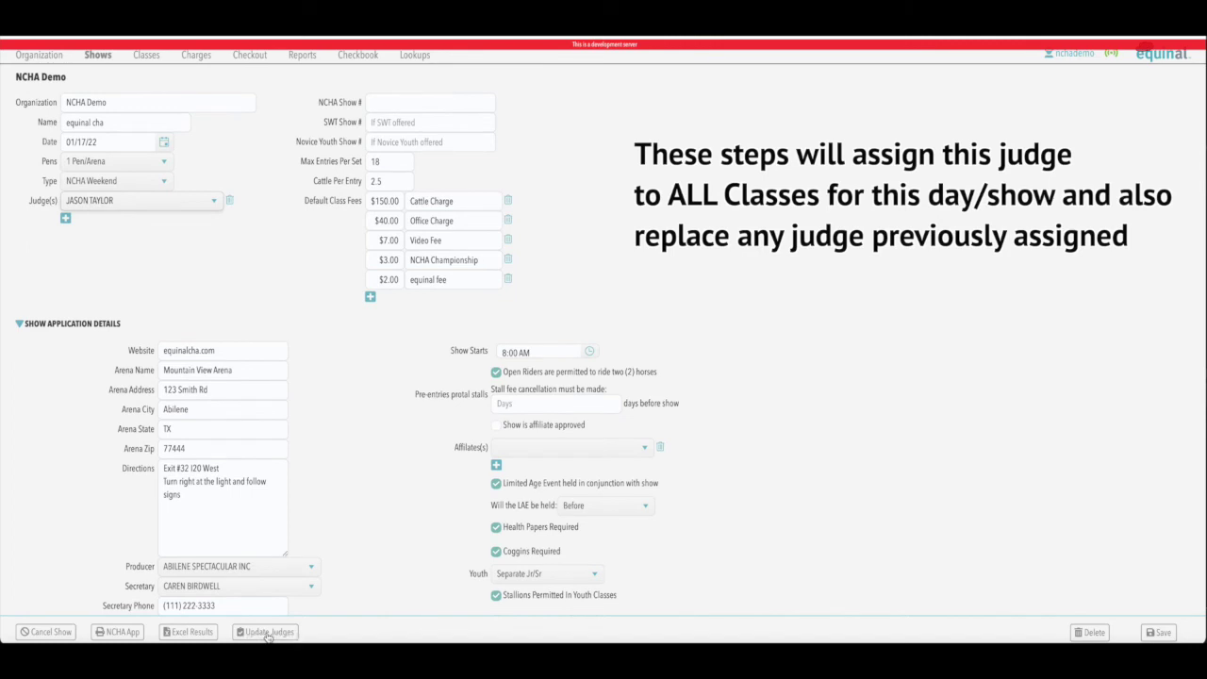
{"action": "left_click", "coordinate": [267, 633]}
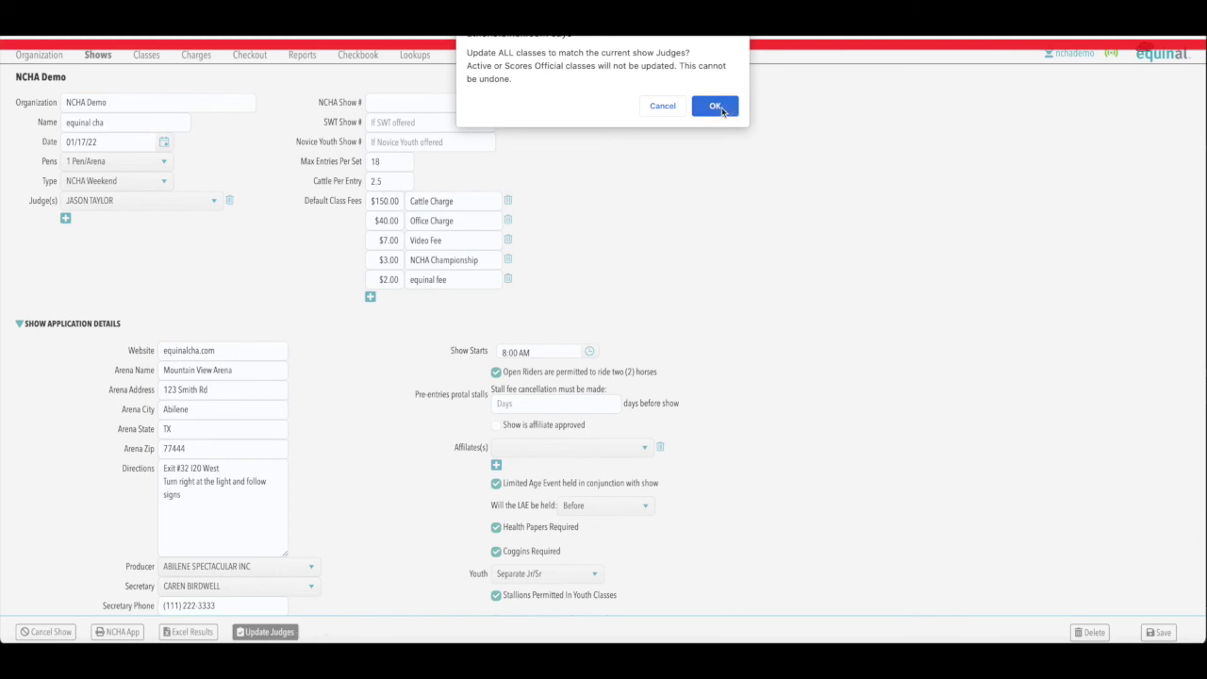
{"action": "left_click", "coordinate": [715, 108]}
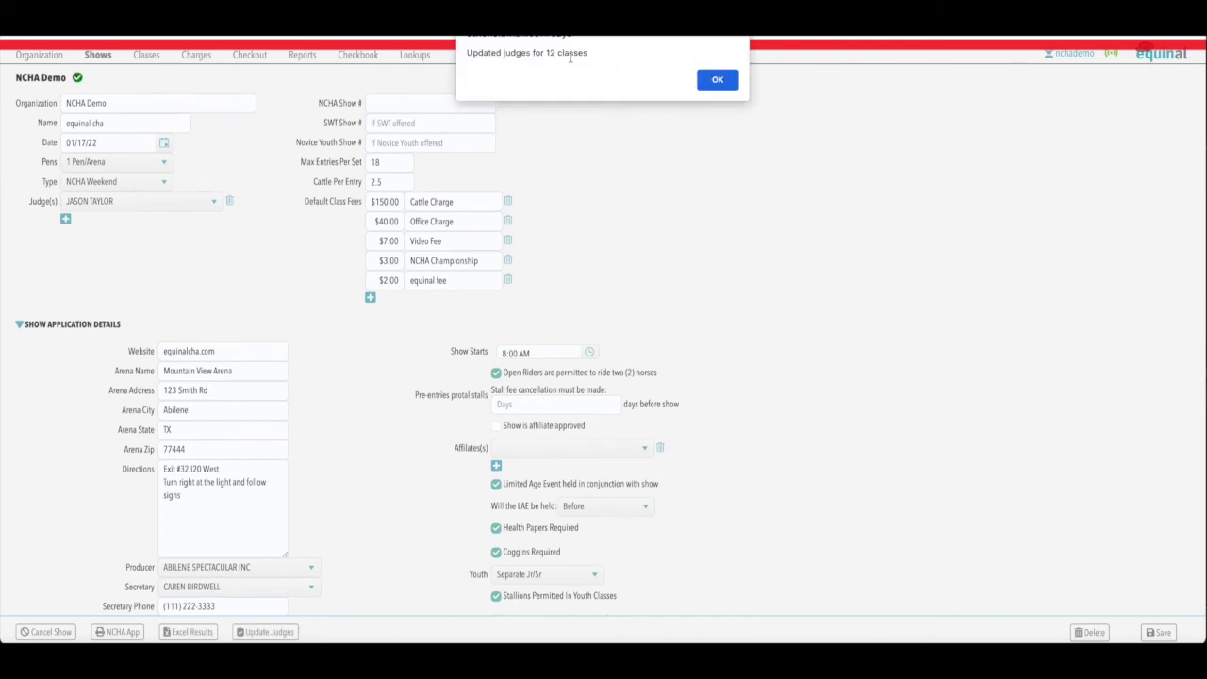
{"action": "left_click", "coordinate": [716, 82]}
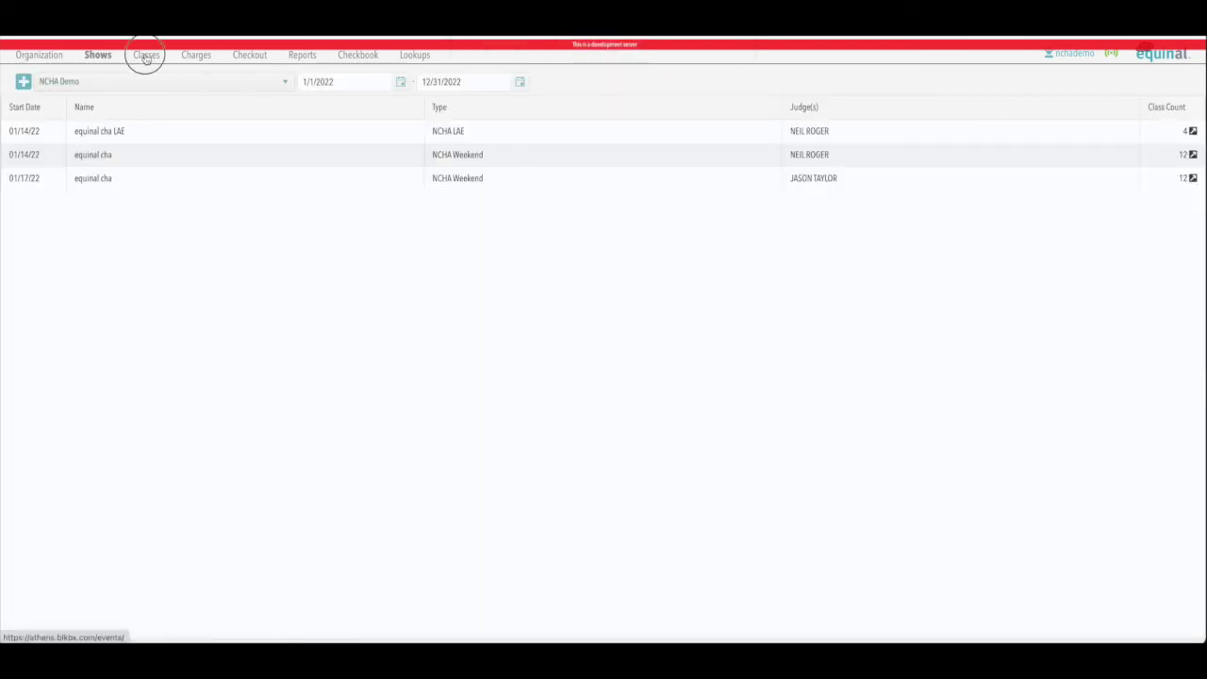
Step: Check the Open and $5,000 Novice Horse classes carry the new judge, then reopen the class list
{"action": "left_click", "coordinate": [147, 55]}
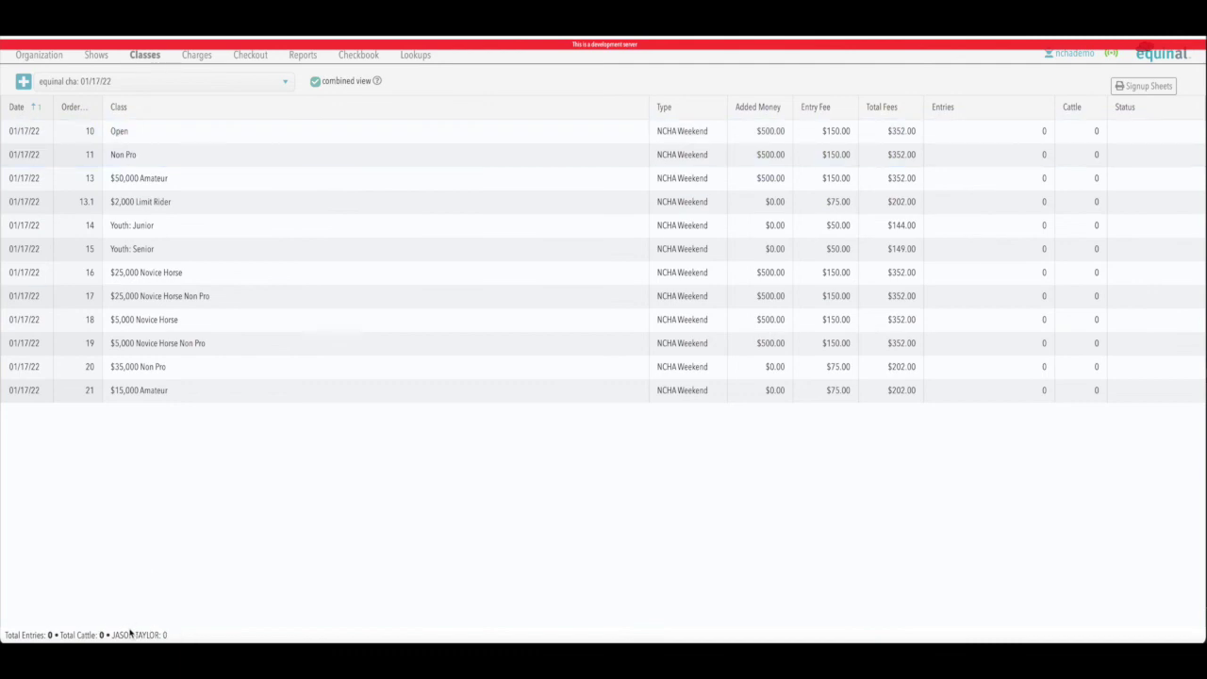
{"action": "left_click", "coordinate": [126, 130]}
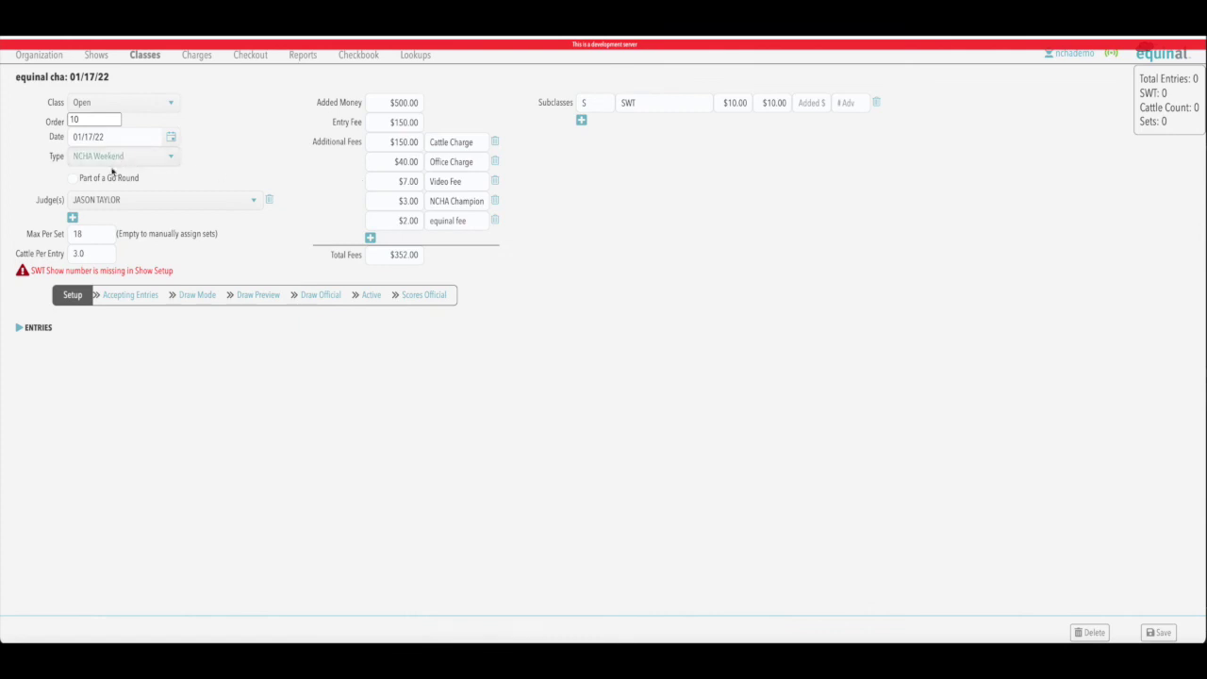
{"action": "left_click", "coordinate": [137, 56]}
{"action": "left_click", "coordinate": [139, 319]}
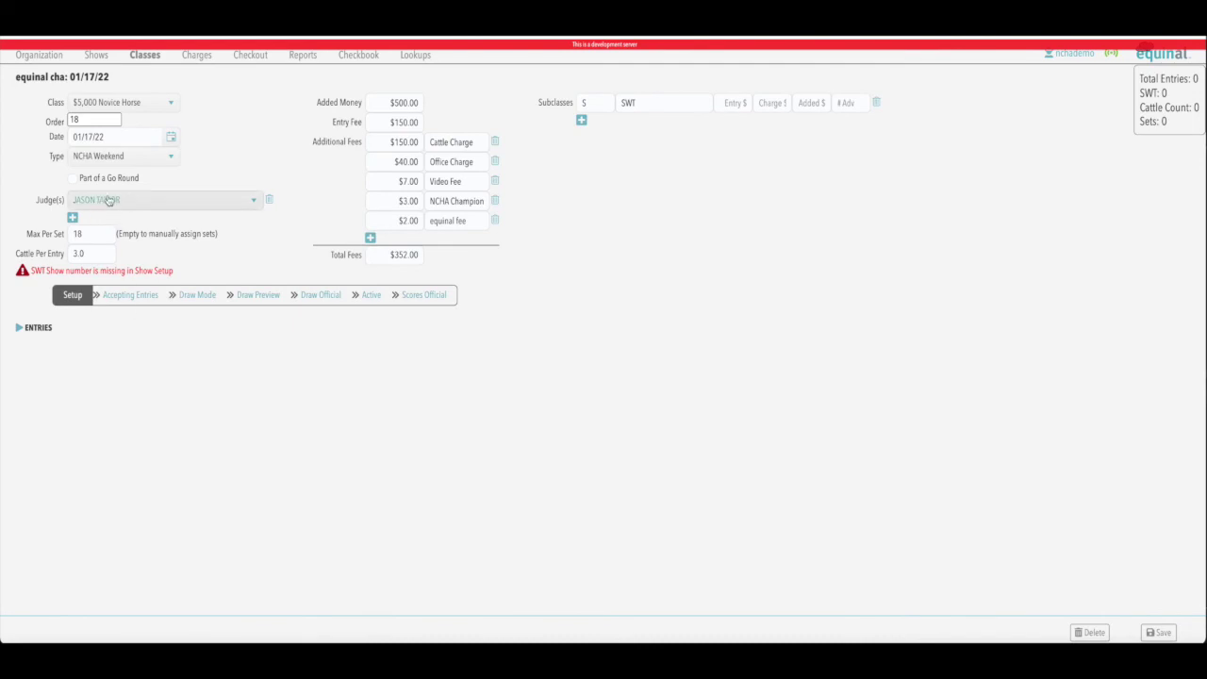
{"action": "left_click", "coordinate": [139, 56]}
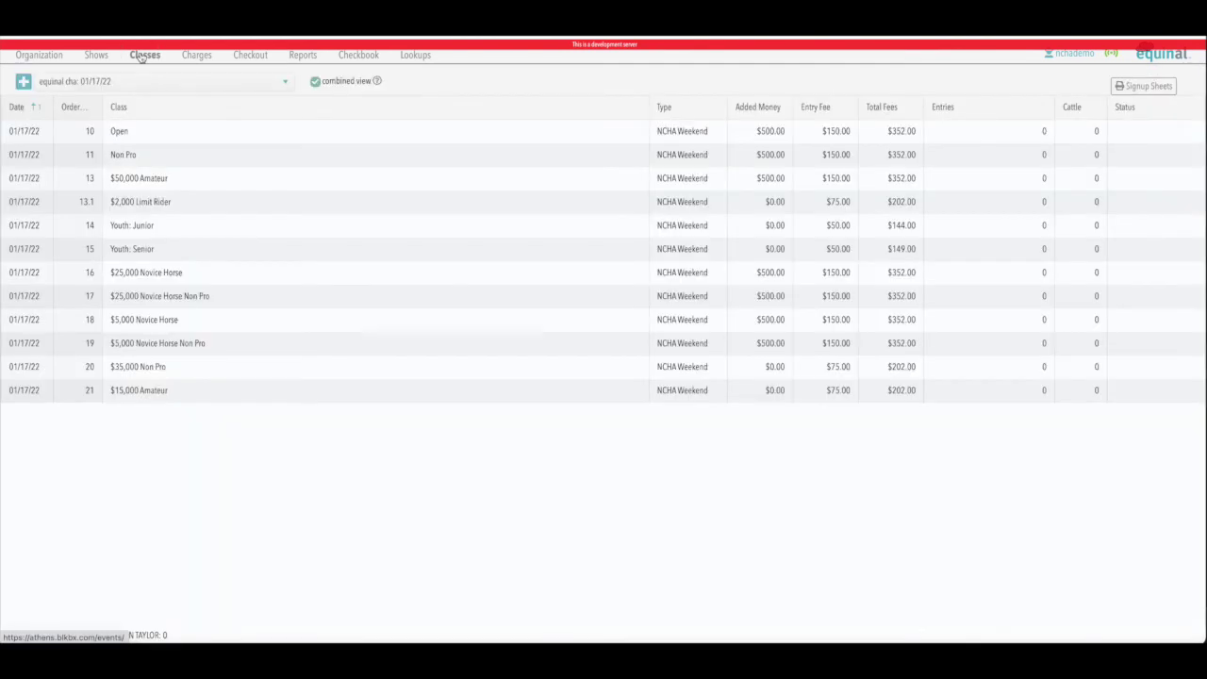
{"action": "left_click", "coordinate": [95, 57]}
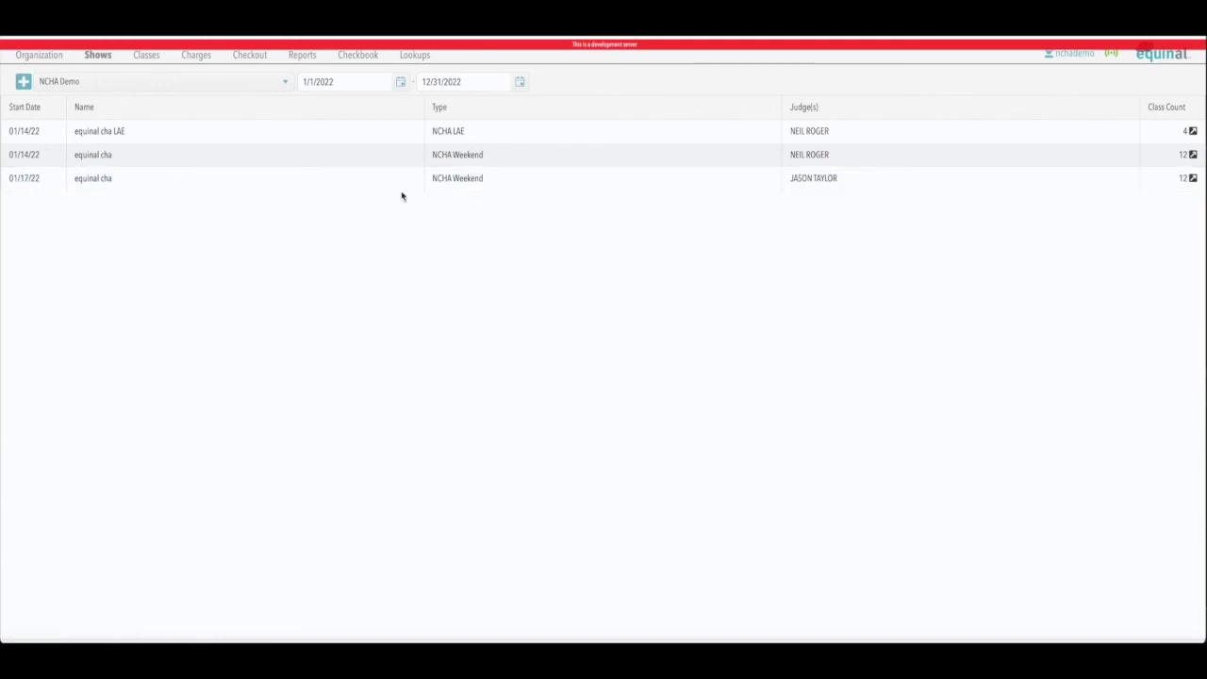
{"action": "left_click", "coordinate": [147, 56]}
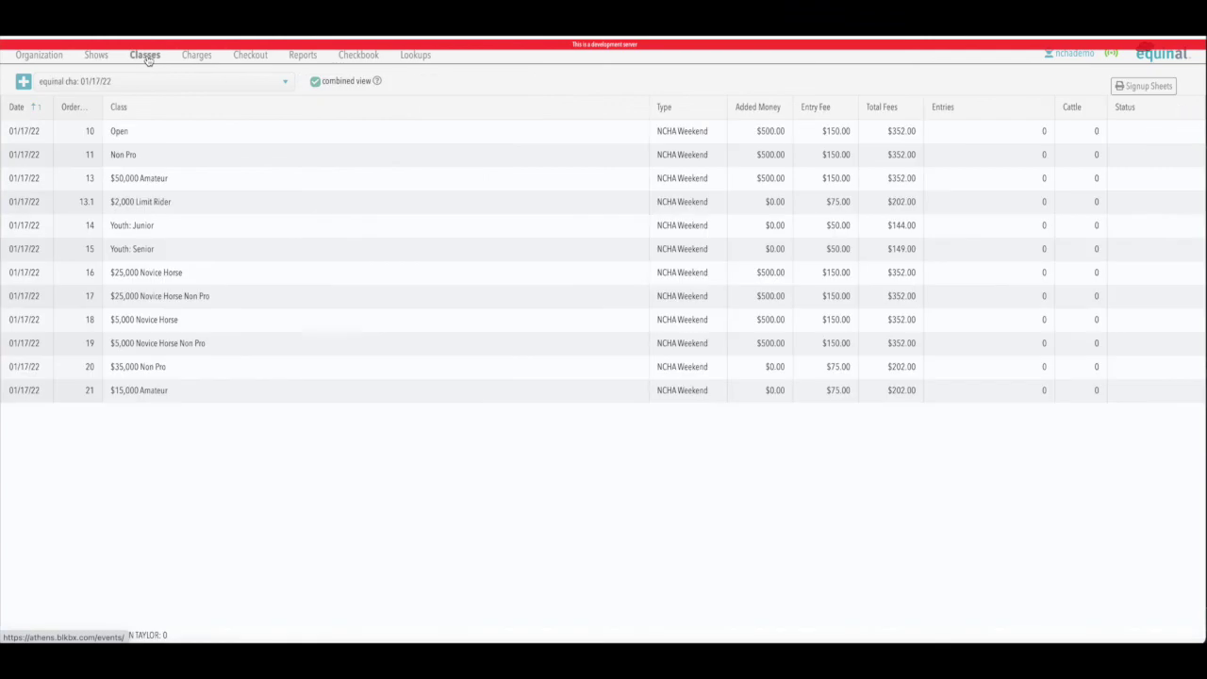
Step: Assign the judge to the $25,000 Novice Horse class only
{"action": "left_click", "coordinate": [147, 271]}
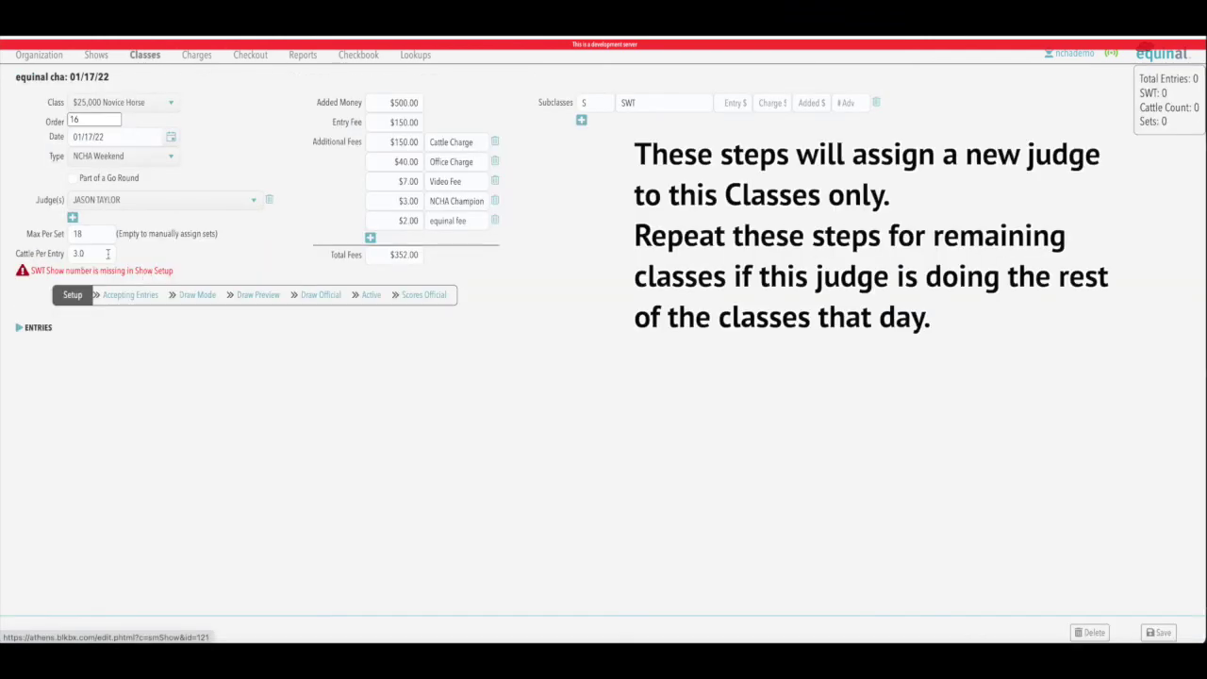
{"action": "left_click", "coordinate": [136, 201]}
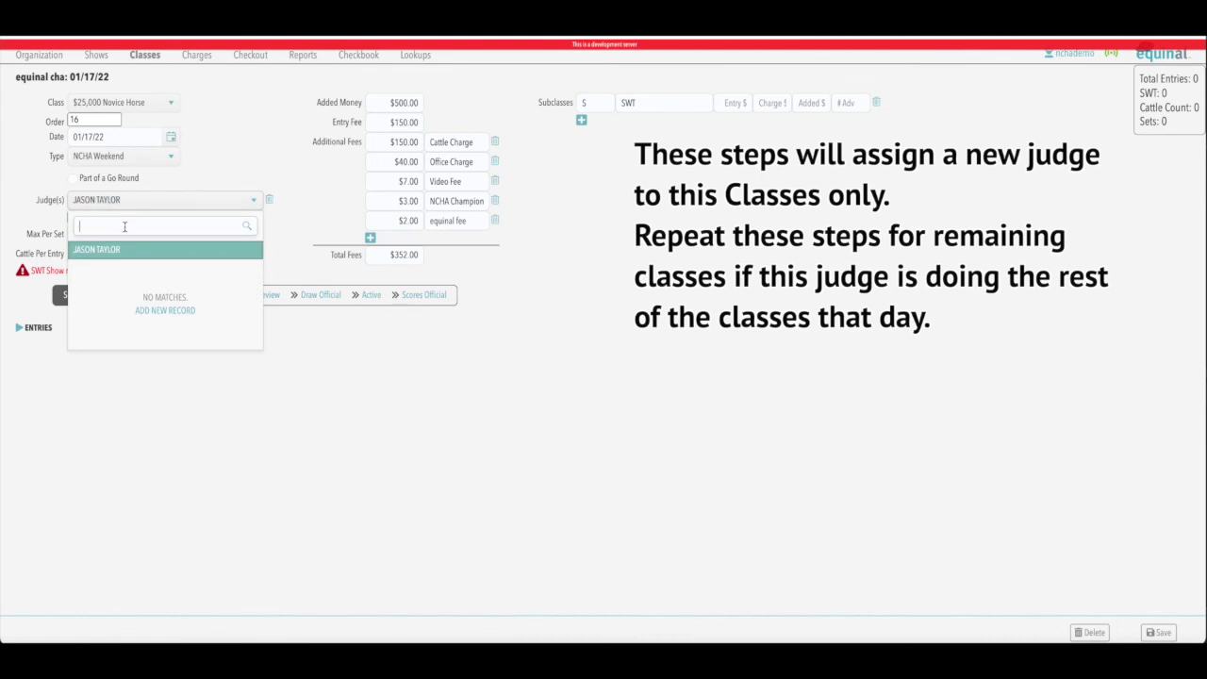
{"action": "left_click", "coordinate": [256, 151]}
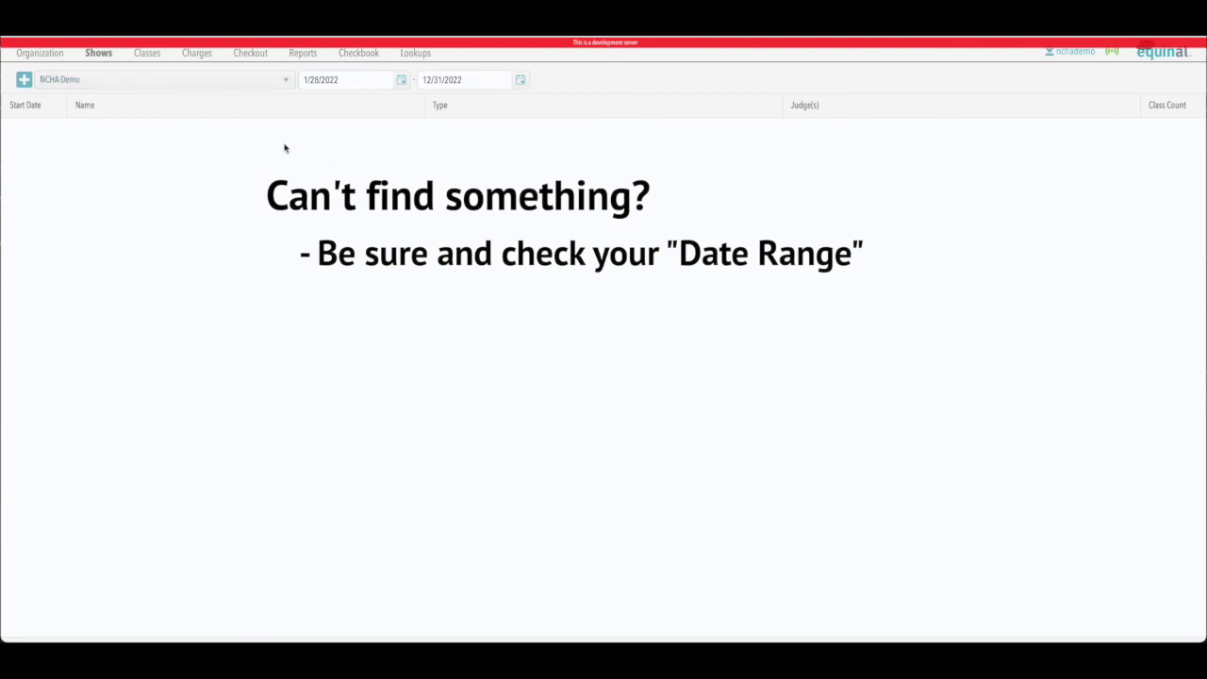
Step: Move the shows list start date back to January 1, 2022
{"action": "left_click", "coordinate": [402, 81]}
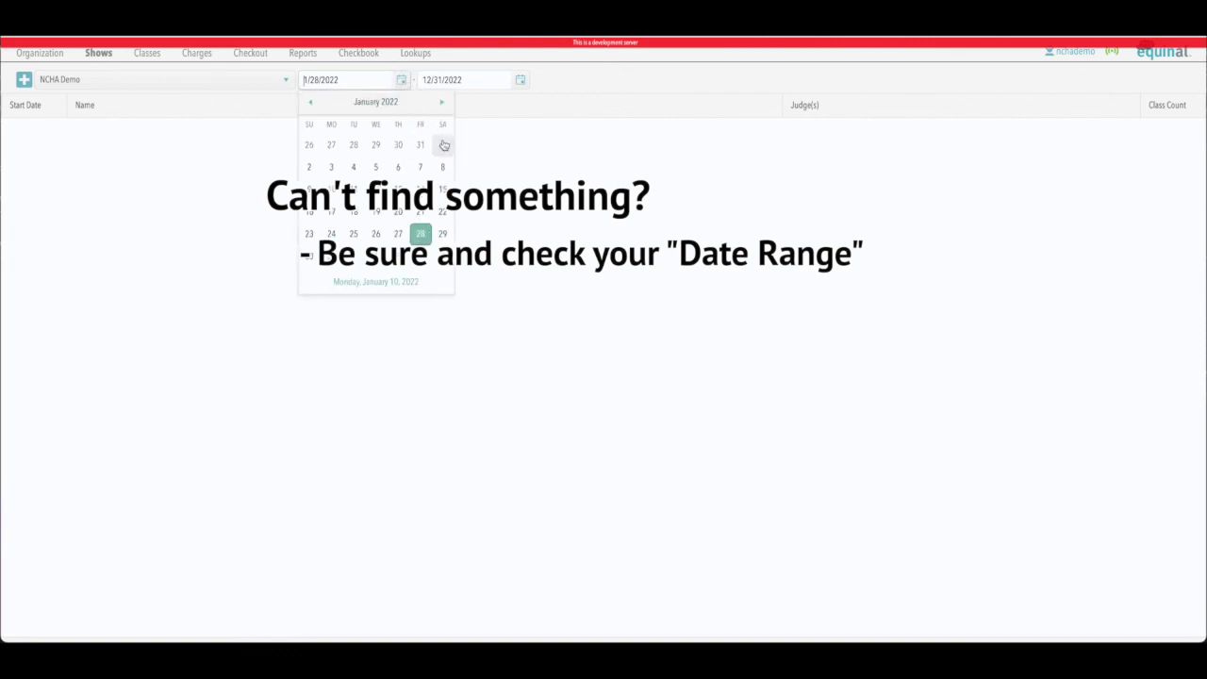
{"action": "left_click", "coordinate": [444, 143]}
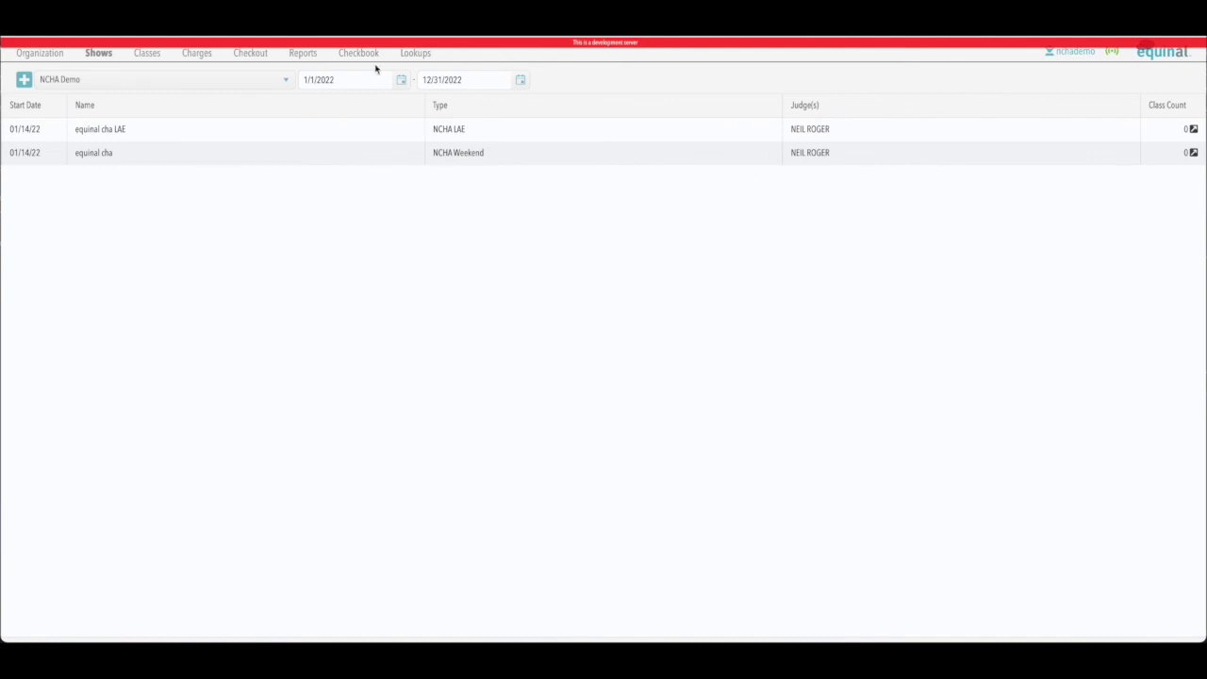
{"action": "left_click", "coordinate": [402, 81]}
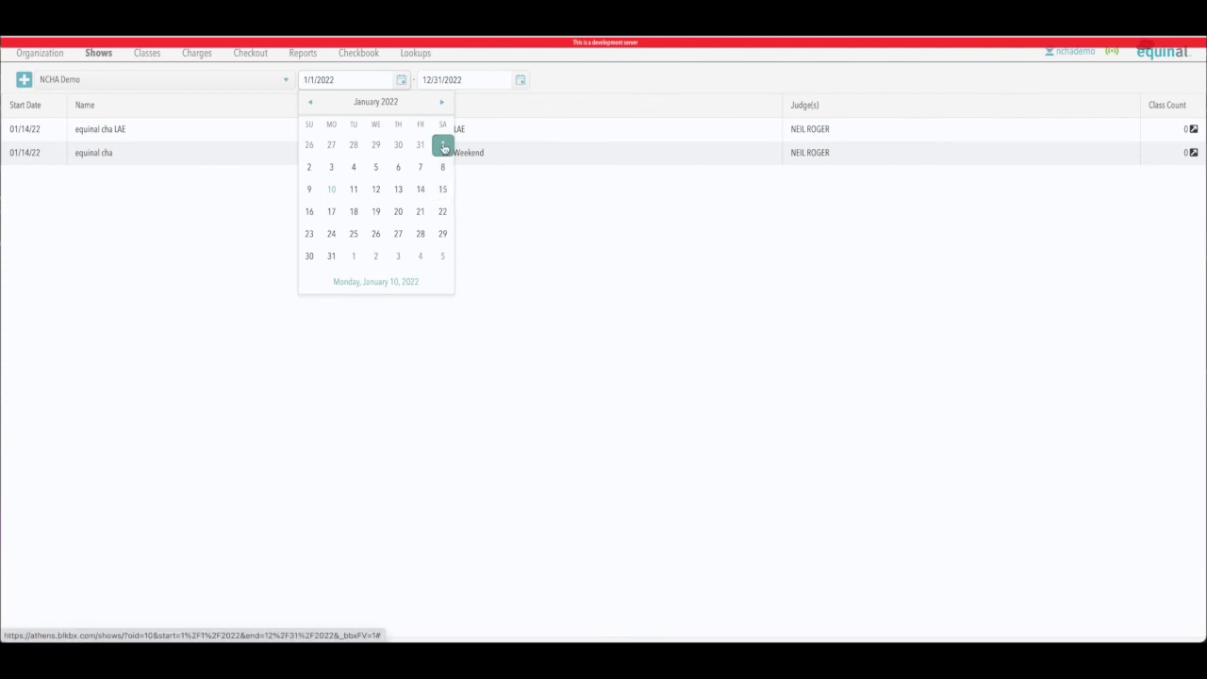
{"action": "left_click", "coordinate": [250, 81]}
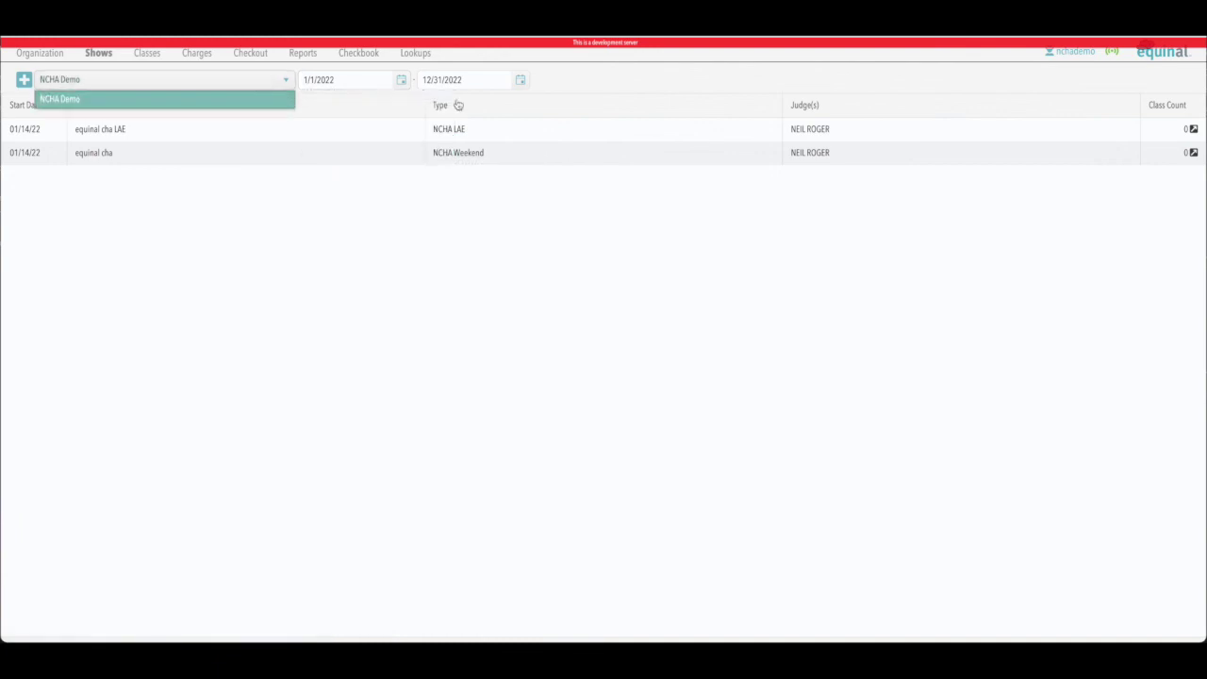
{"action": "left_click", "coordinate": [611, 85]}
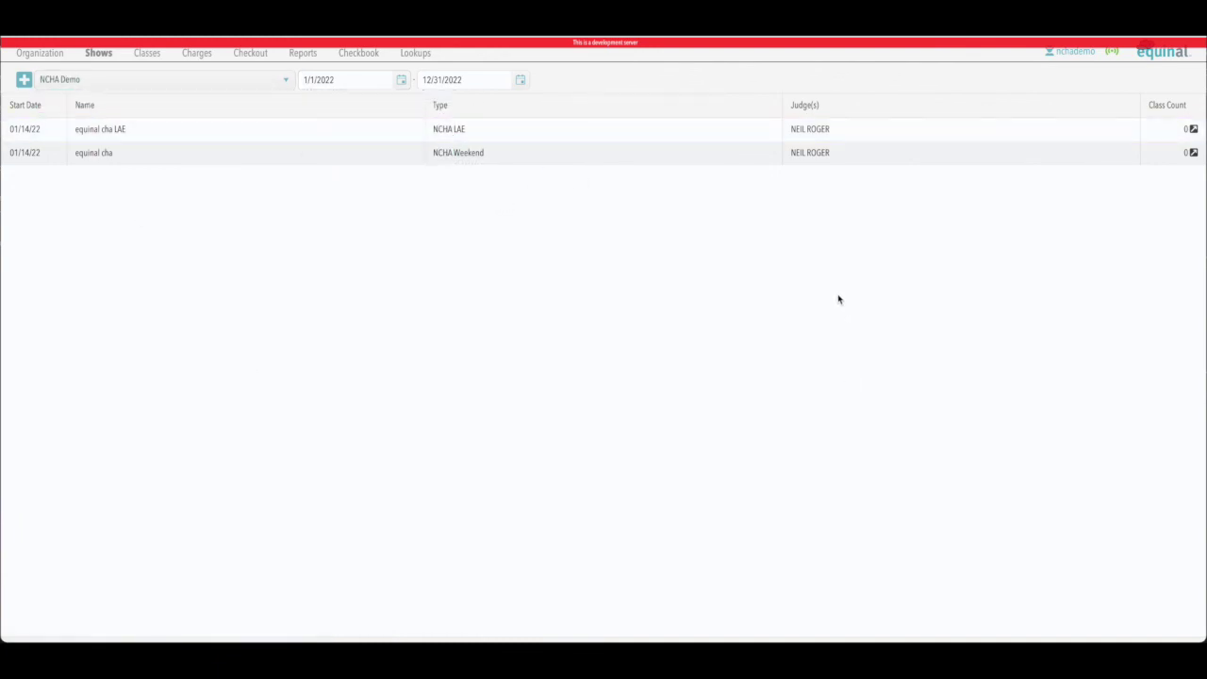
Step: Open the 01/14/22 equinal cha weekend show and review its application details
{"action": "left_click", "coordinate": [684, 153]}
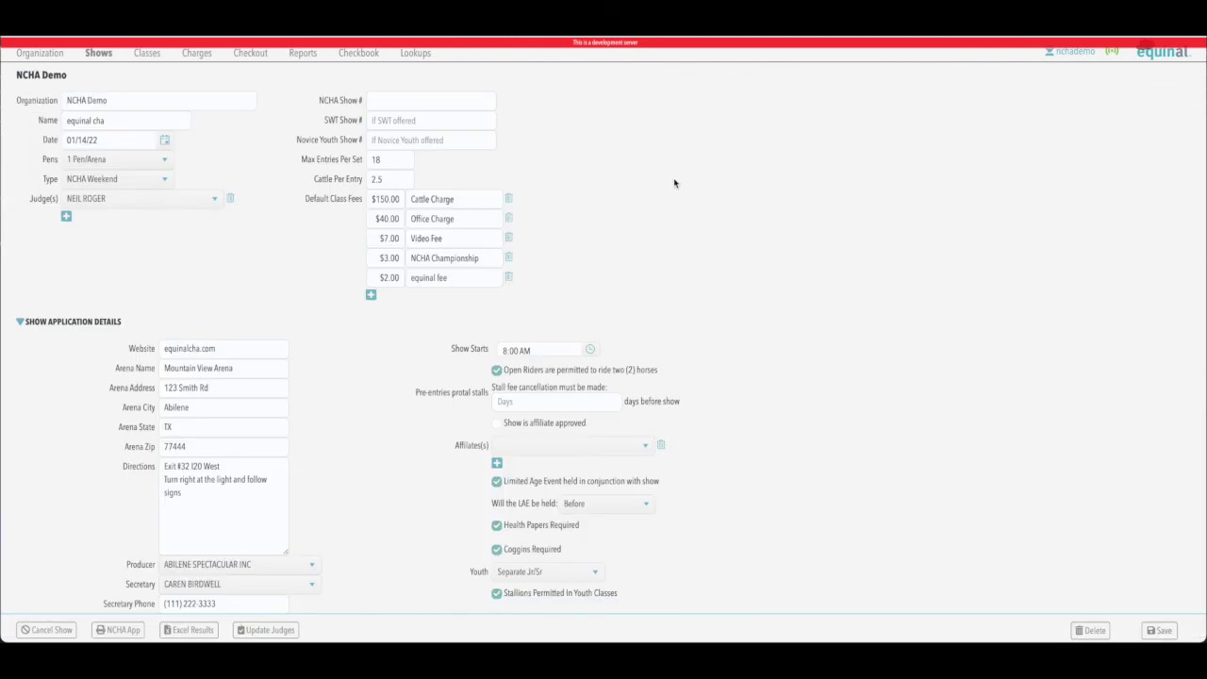
{"action": "scroll", "coordinate": [804, 211], "scroll_direction": "down", "scroll_amount": 1}
{"action": "scroll", "coordinate": [832, 255], "scroll_direction": "down", "scroll_amount": 5}
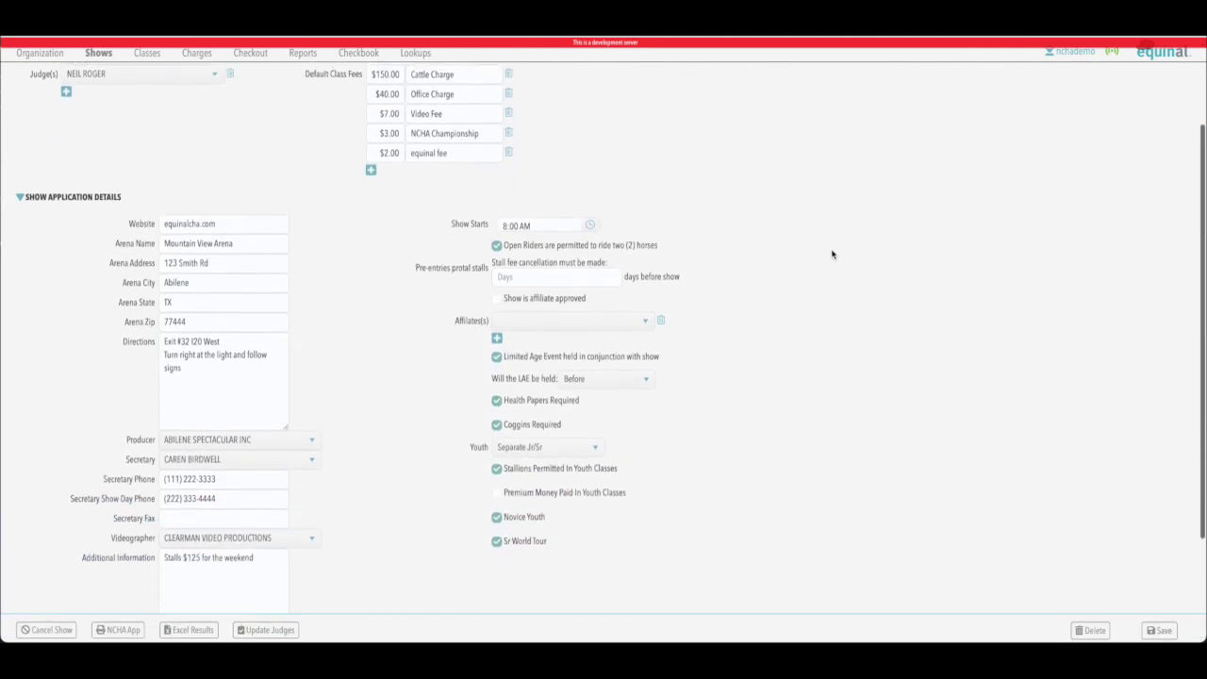
{"action": "scroll", "coordinate": [833, 252], "scroll_direction": "down", "scroll_amount": 1}
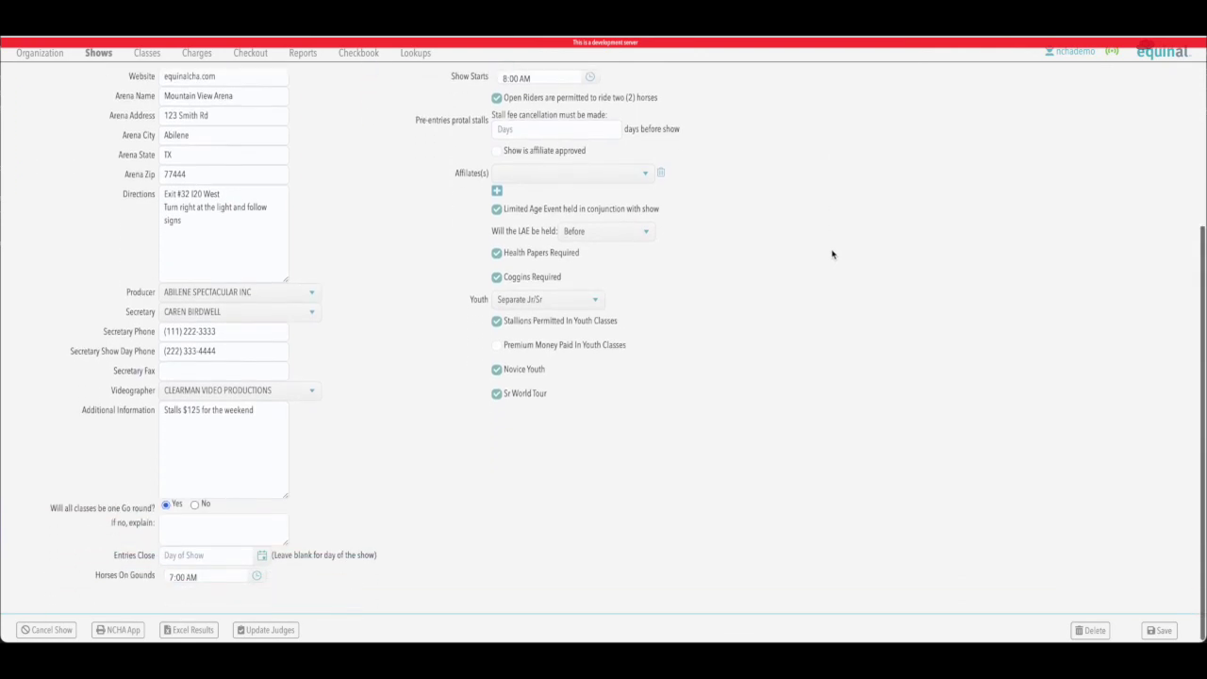